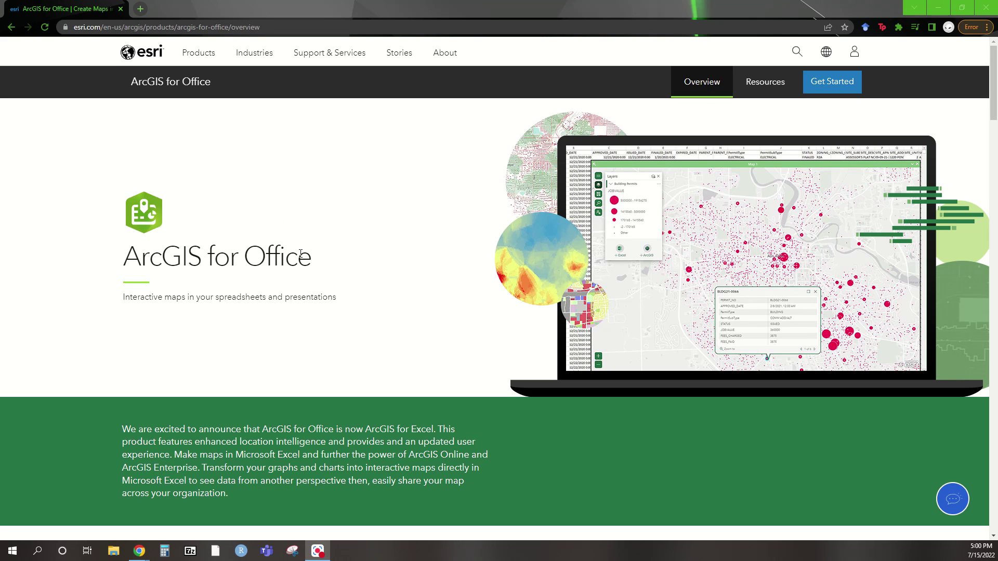
# - Scroll the ArcGIS for Office overview down to its four-step 'How it works' section
pyautogui.scroll(-8, 302, 254)
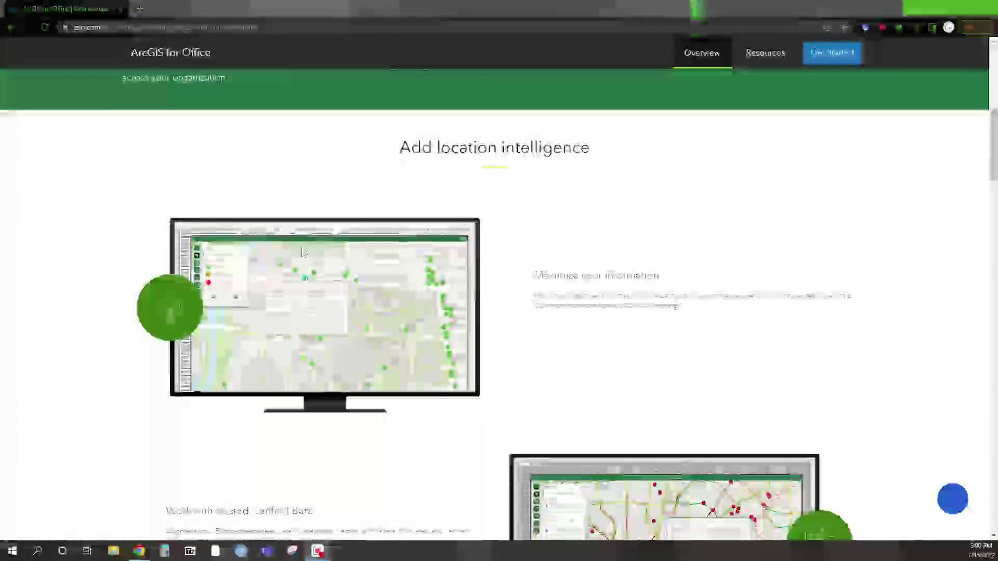
pyautogui.scroll(-8, 304, 253)
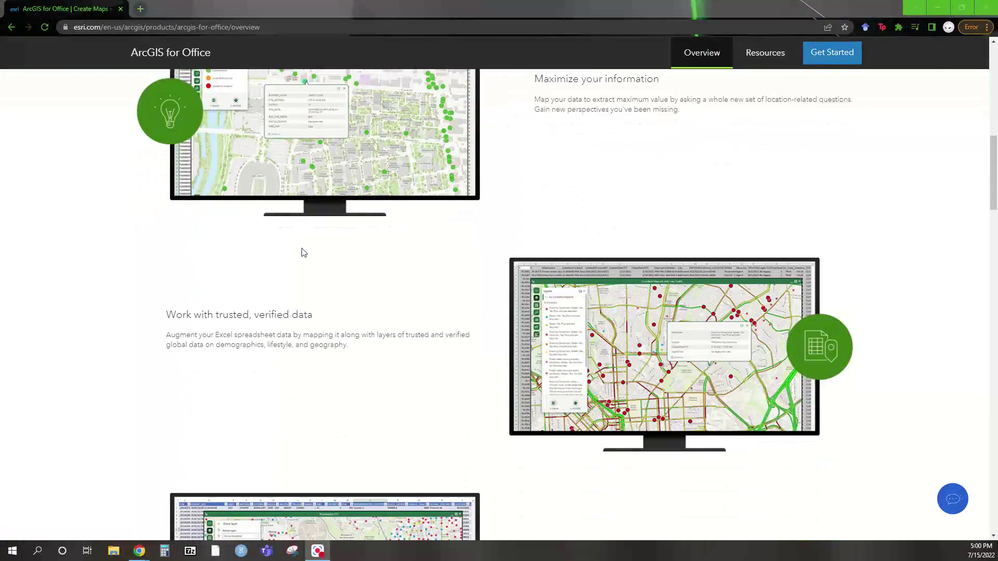
pyautogui.scroll(-10, 304, 254)
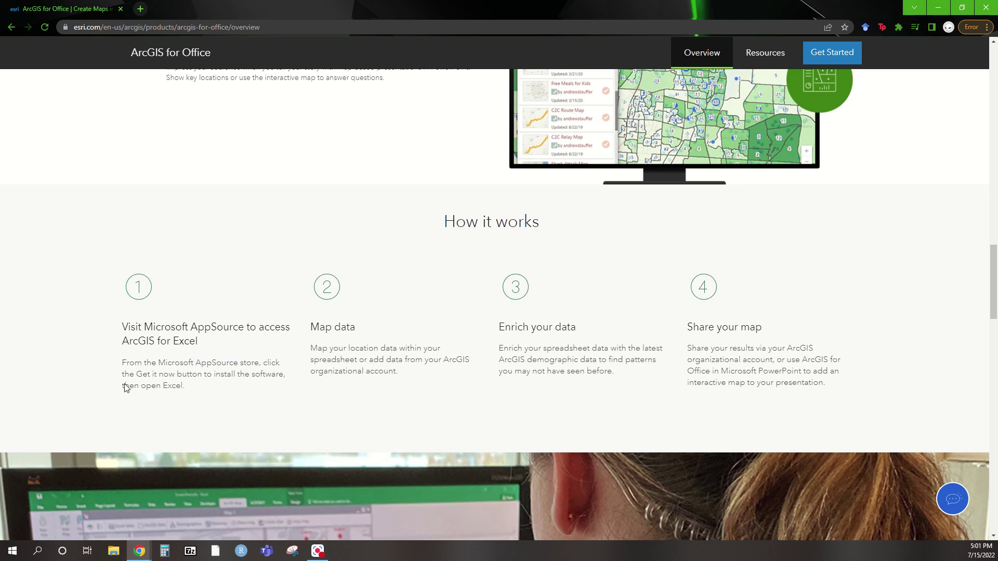
# - Launch Excel from the Windows Start menu app list
pyautogui.click(9, 555)
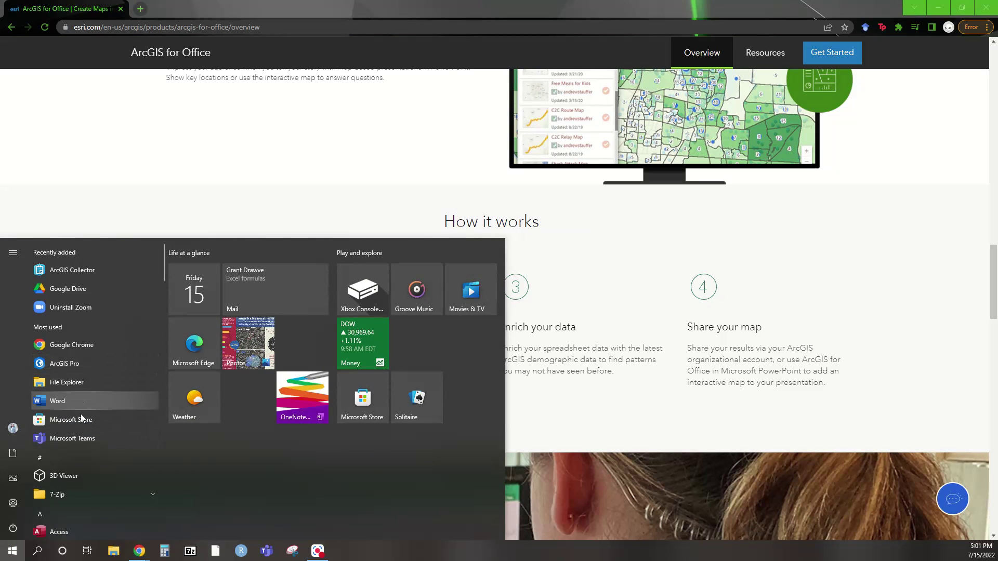
pyautogui.scroll(-10, 101, 394)
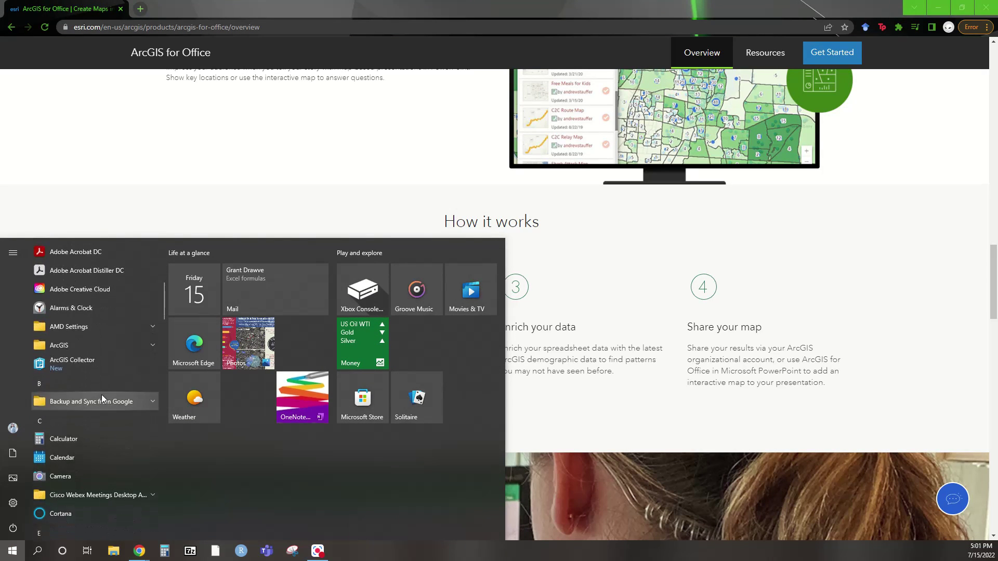
pyautogui.click(105, 414)
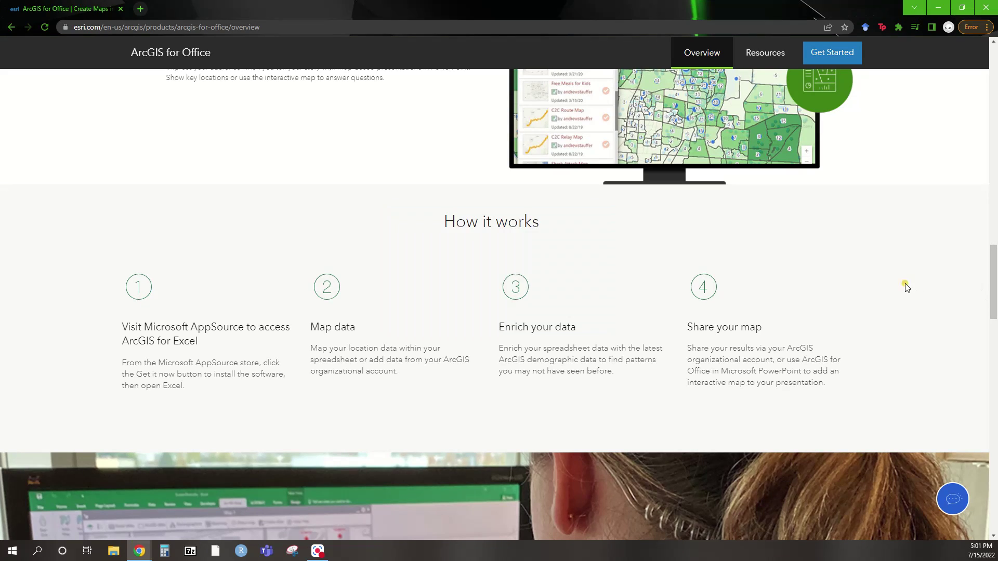
# - Scroll the ArcGIS for Office page around and back up to its top
pyautogui.scroll(4, 903, 289)
pyautogui.scroll(5, 903, 289)
pyautogui.scroll(2, 895, 288)
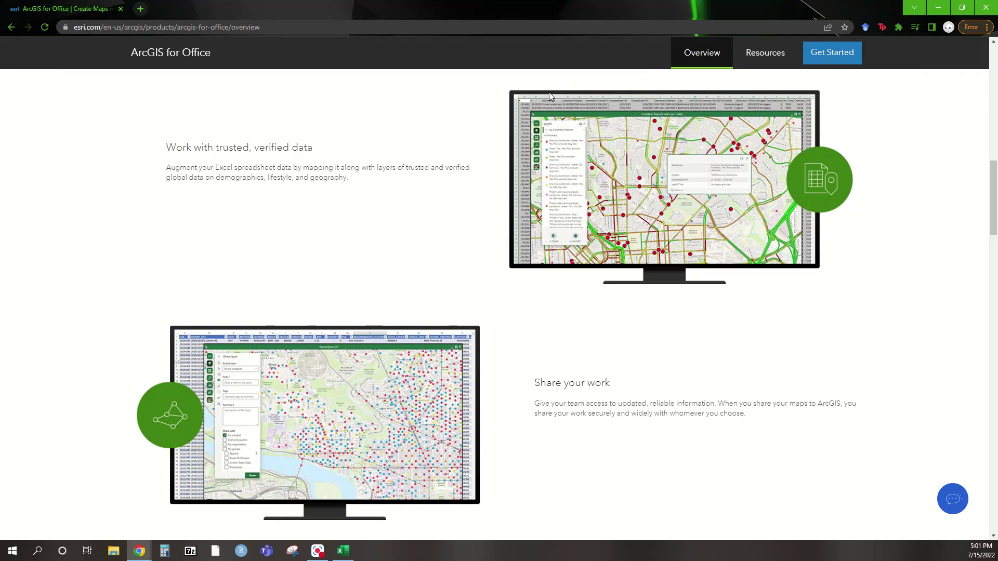
pyautogui.moveTo(993, 195); pyautogui.dragTo(982, 305)
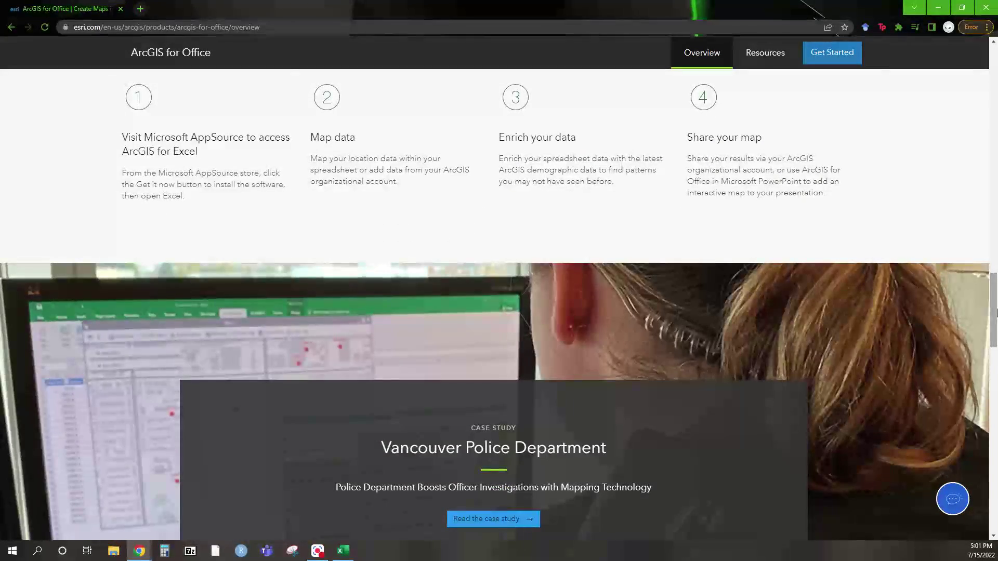
pyautogui.scroll(-5, 455, 240)
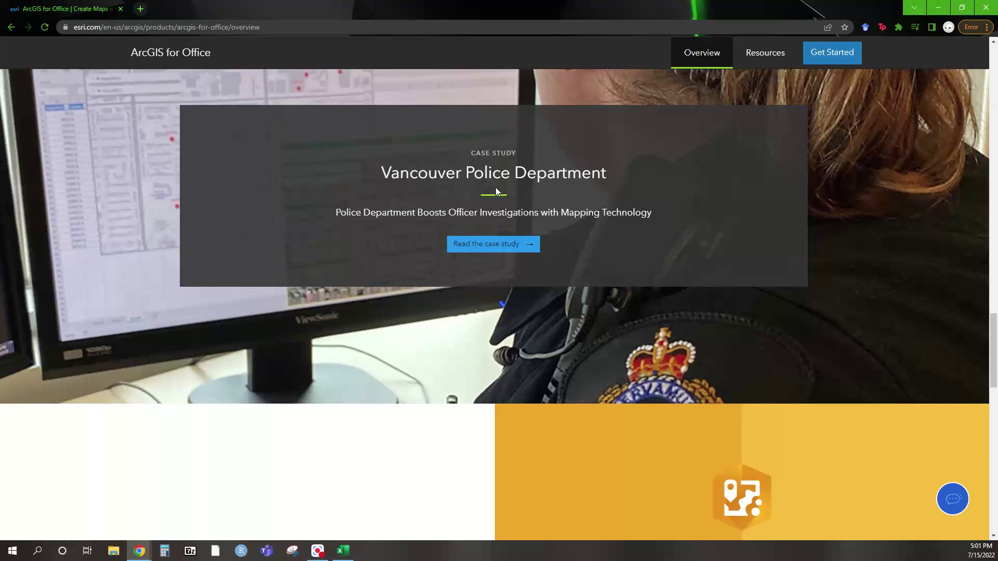
pyautogui.scroll(-7, 619, 325)
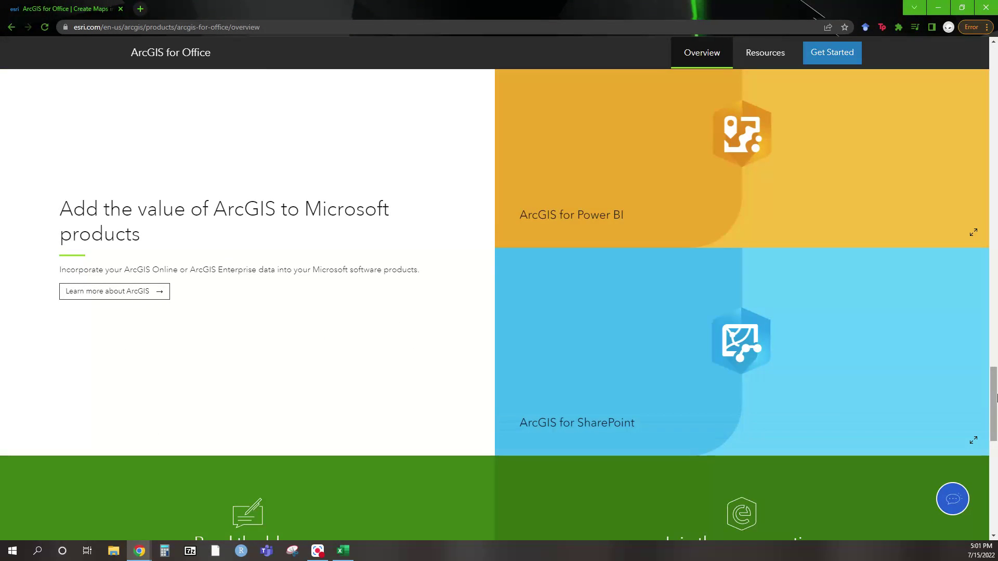
pyautogui.scroll(1, 933, 365)
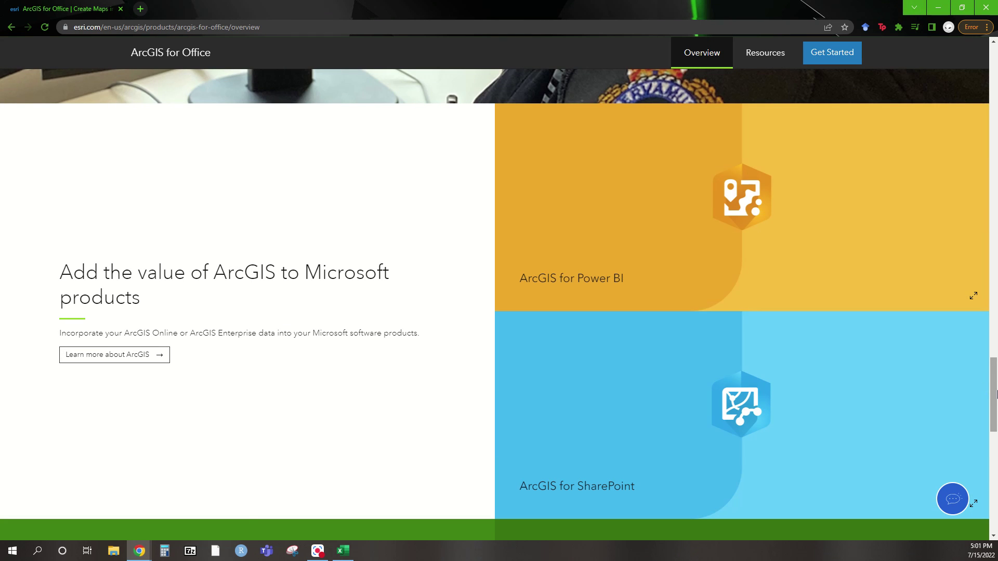
pyautogui.scroll(-3, 995, 418)
pyautogui.moveTo(995, 418); pyautogui.dragTo(976, 290)
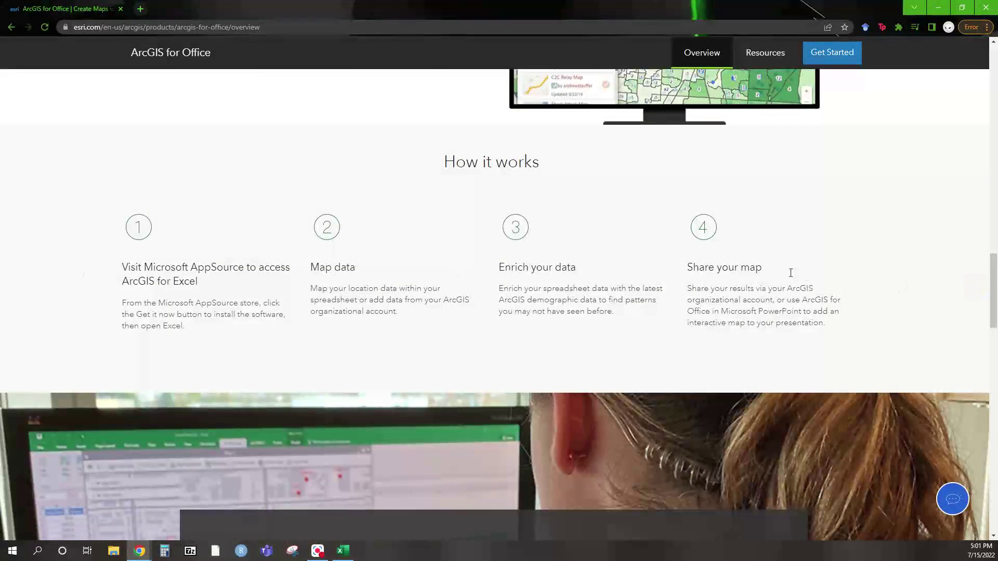
pyautogui.scroll(20, 996, 296)
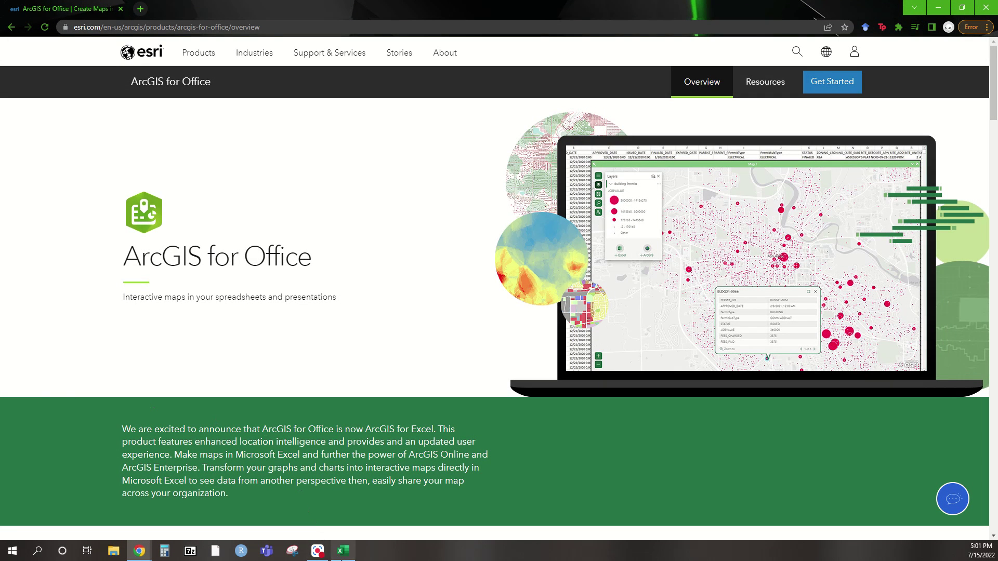
pyautogui.moveTo(343, 551)
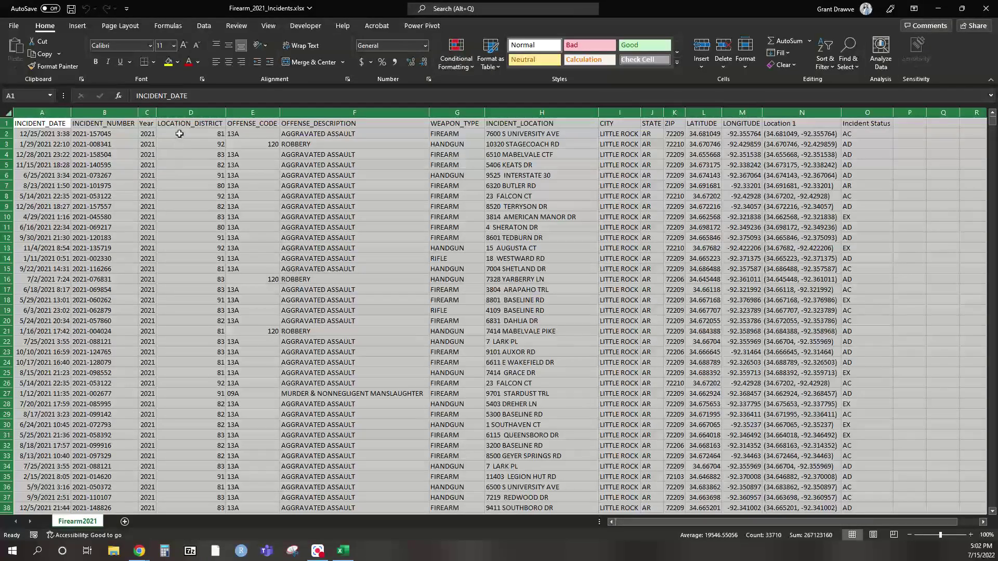
# - Search the Office add-ins store for 'arcgis'
pyautogui.click(204, 26)
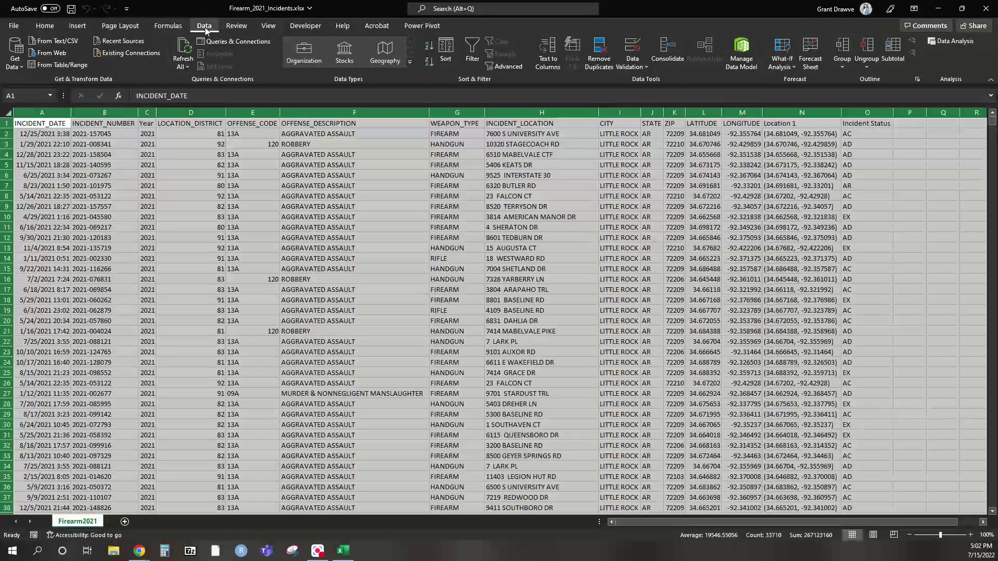
pyautogui.click(237, 26)
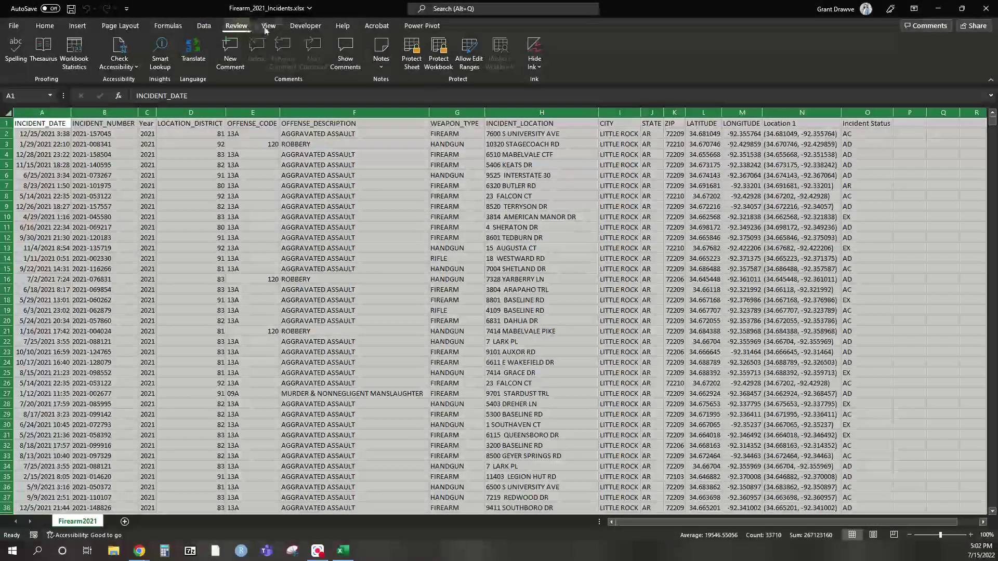
pyautogui.click(78, 26)
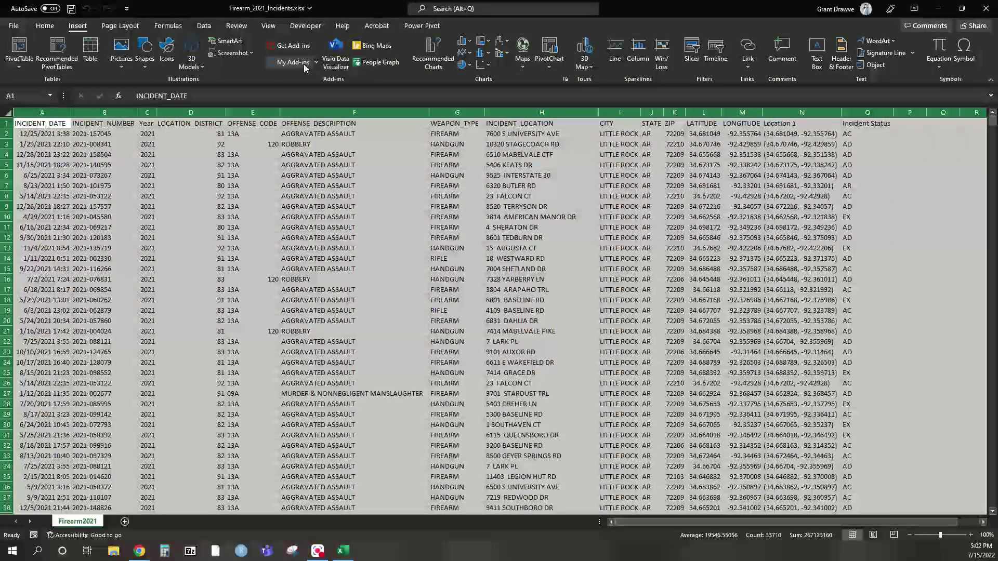
pyautogui.click(304, 46)
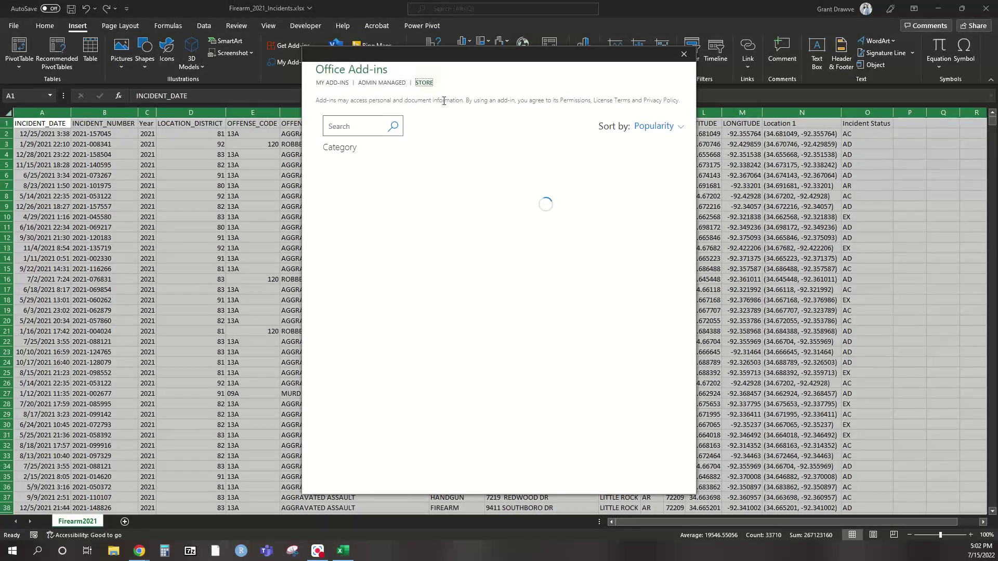
pyautogui.click(372, 125)
pyautogui.write('ar')
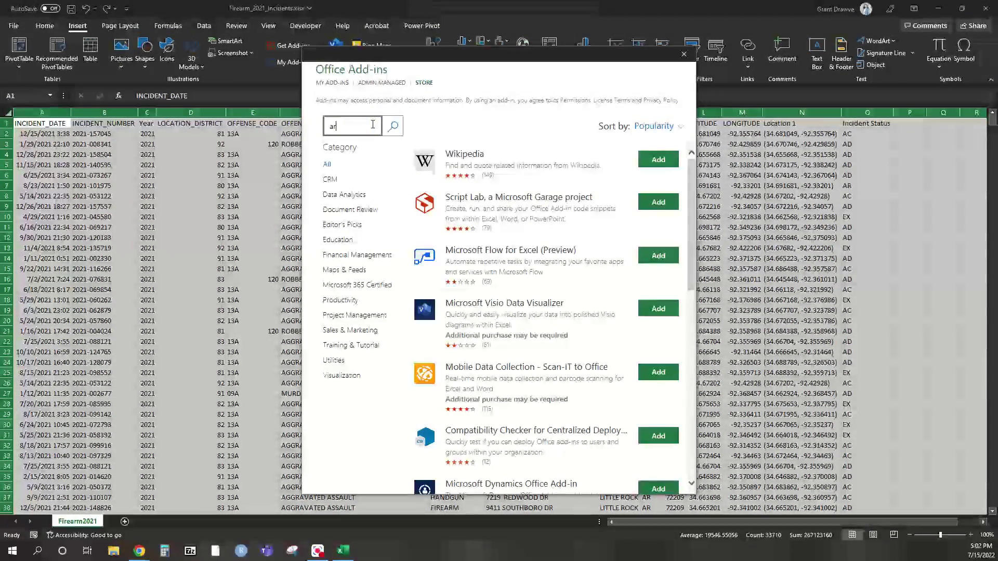
pyautogui.write('cgis')
pyautogui.press('Return')
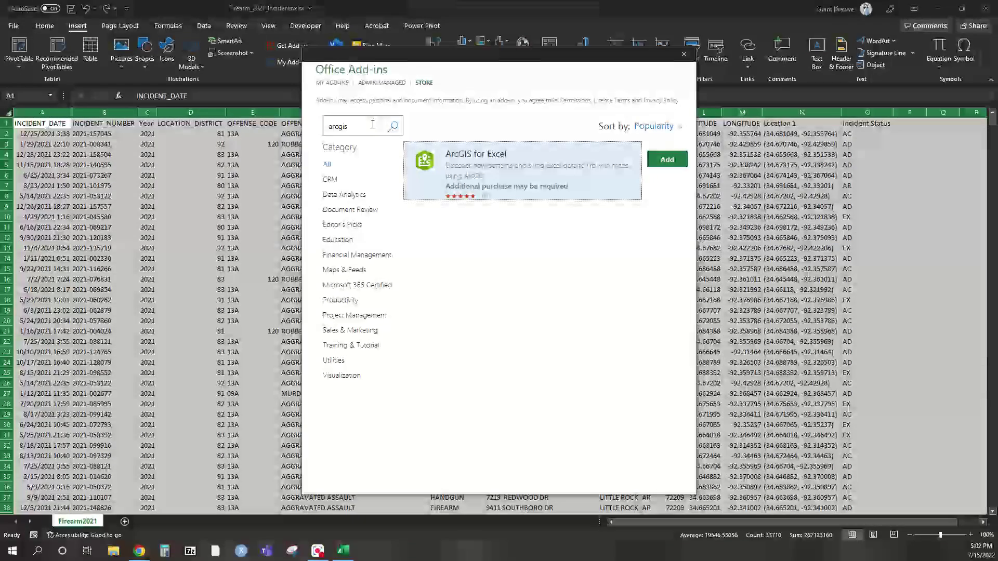
# - Review the ArcGIS for Excel details, then add it and accept the license terms
pyautogui.click(535, 164)
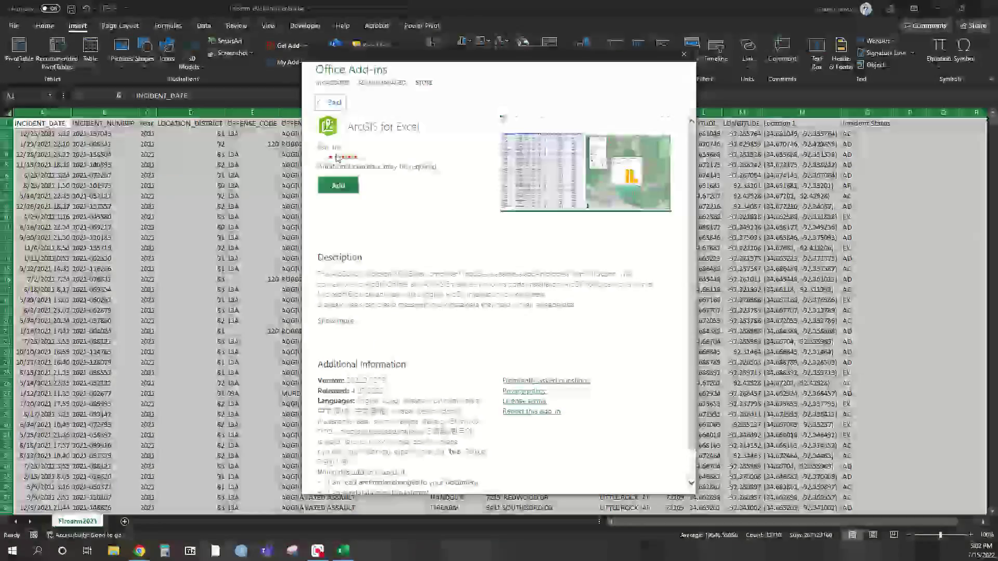
pyautogui.scroll(-1, 493, 304)
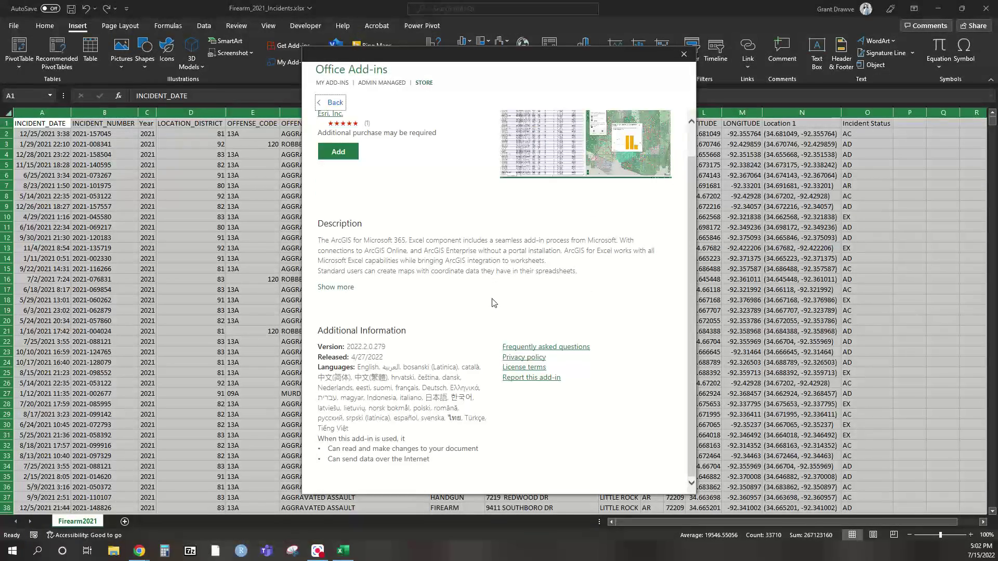
pyautogui.click(344, 288)
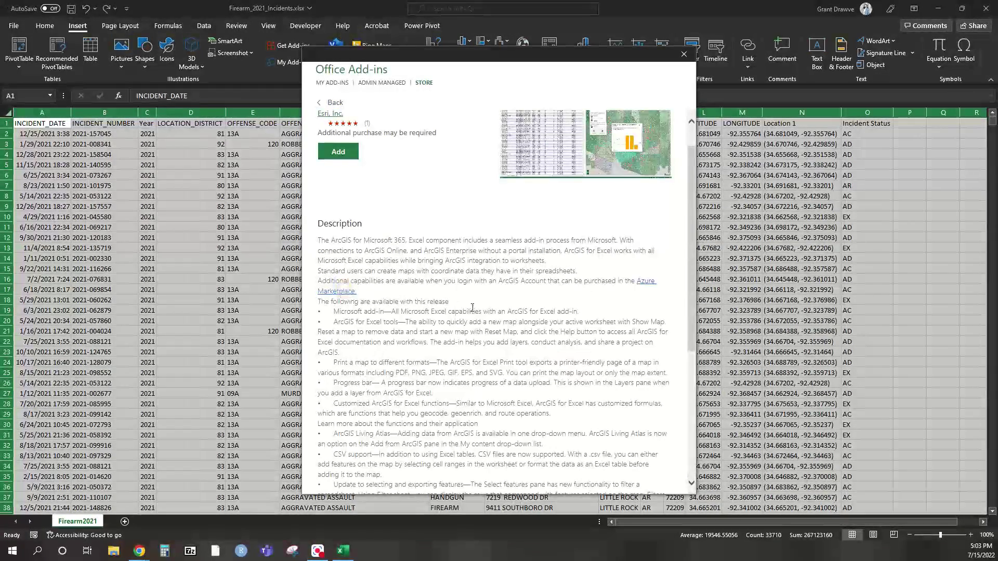
pyautogui.scroll(-5, 472, 307)
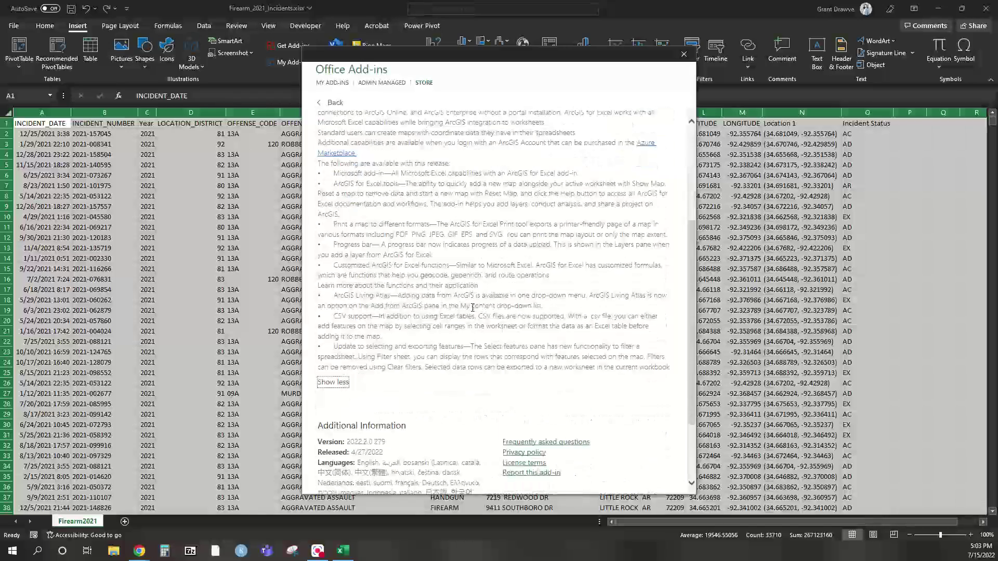
pyautogui.scroll(3, 472, 307)
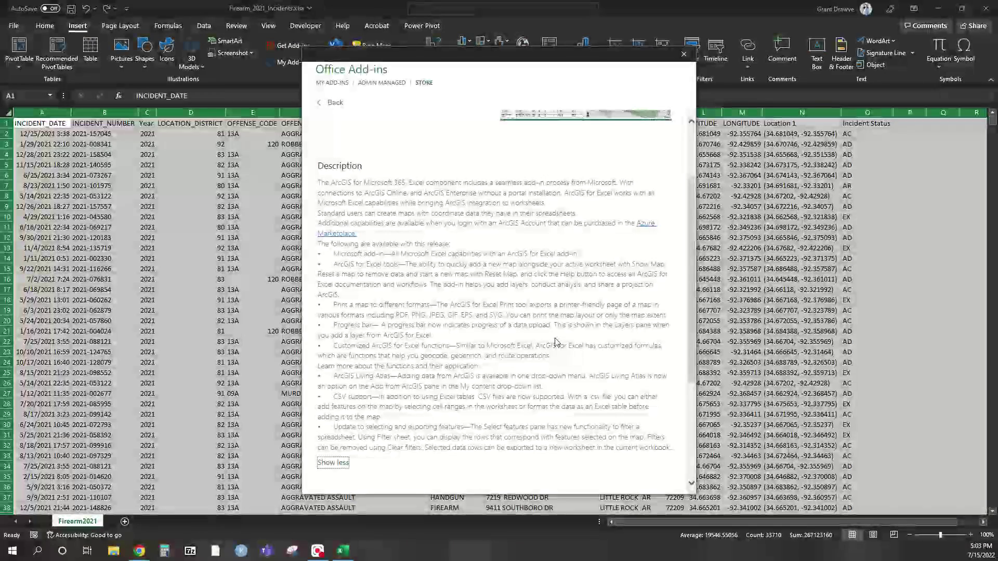
pyautogui.scroll(3, 556, 335)
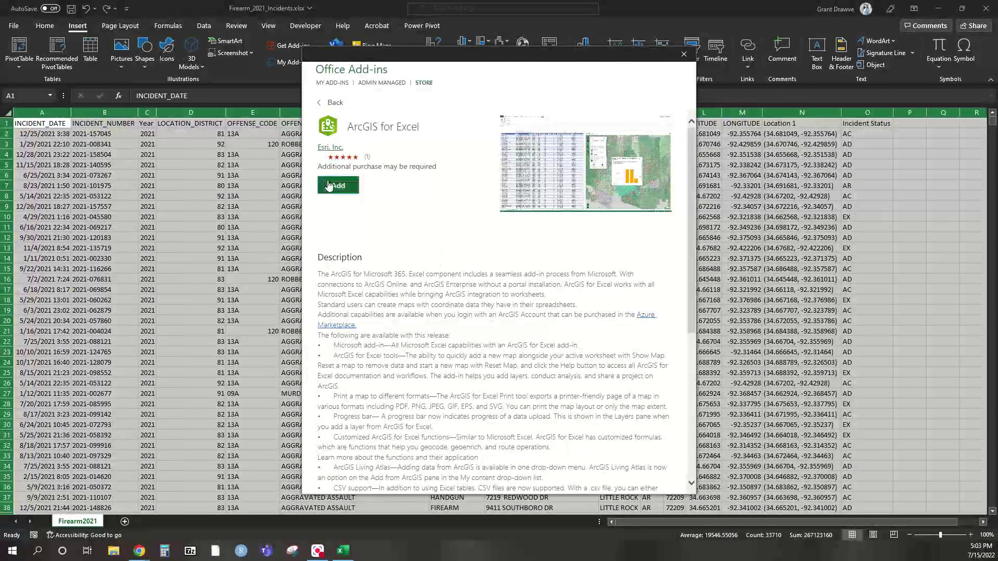
pyautogui.click(328, 185)
pyautogui.click(381, 302)
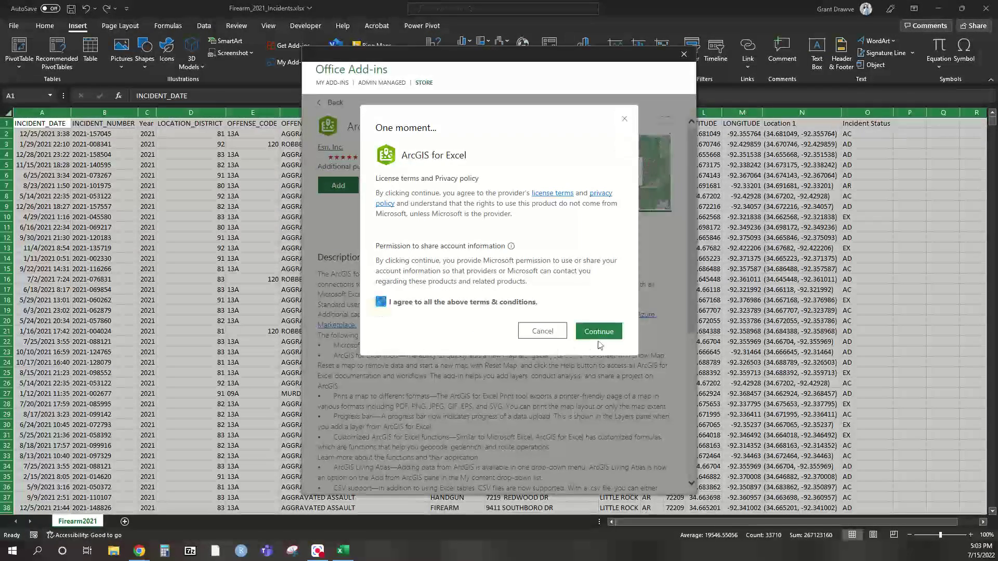
pyautogui.click(599, 331)
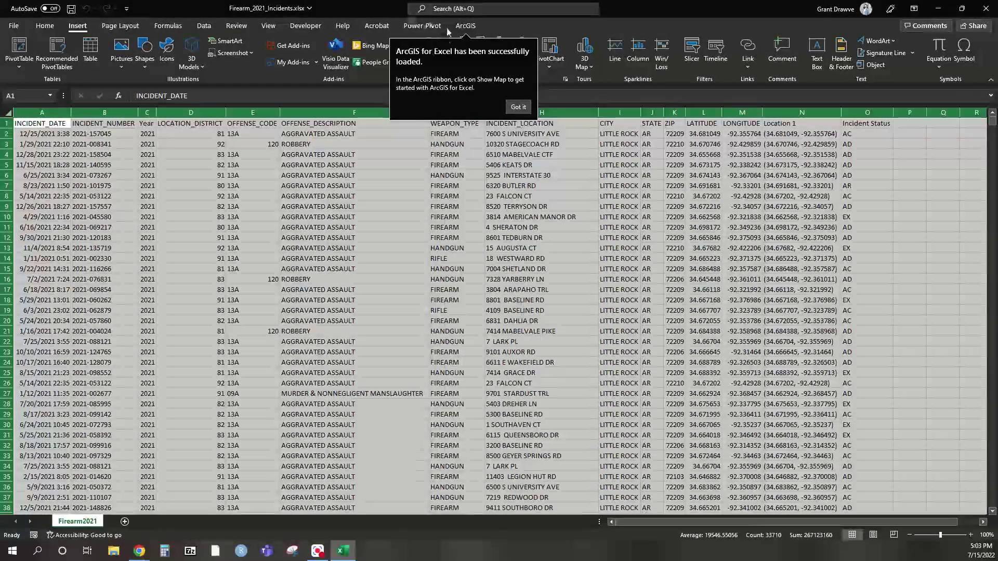
# - Dismiss the add-in notice and view the 3D Map and Maps chart options
pyautogui.click(518, 106)
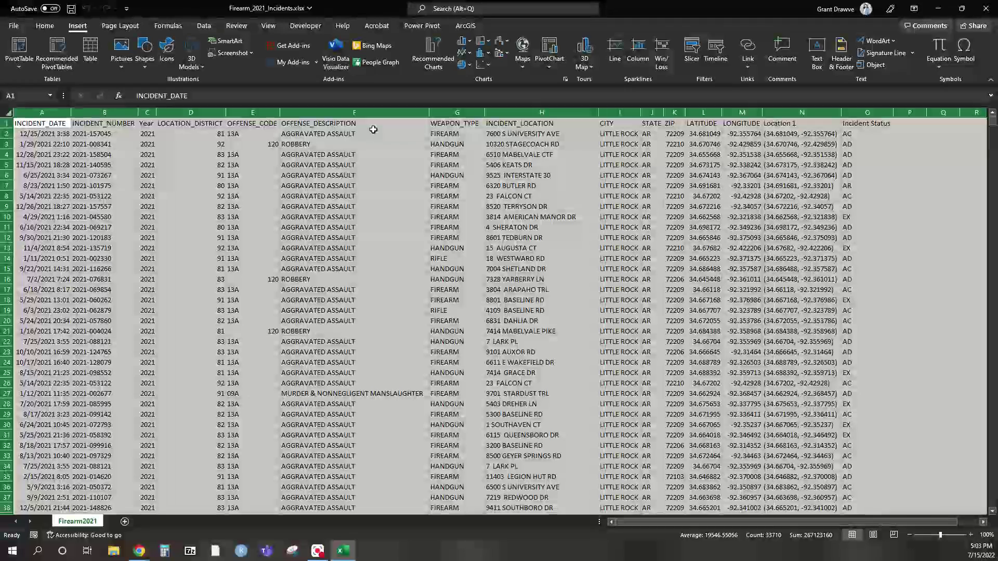
pyautogui.click(582, 73)
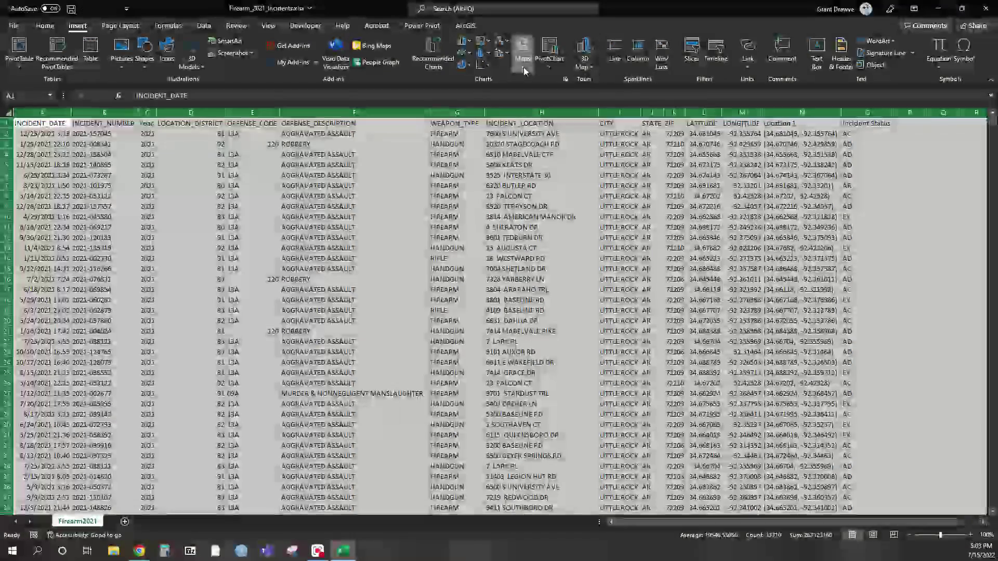
pyautogui.click(523, 69)
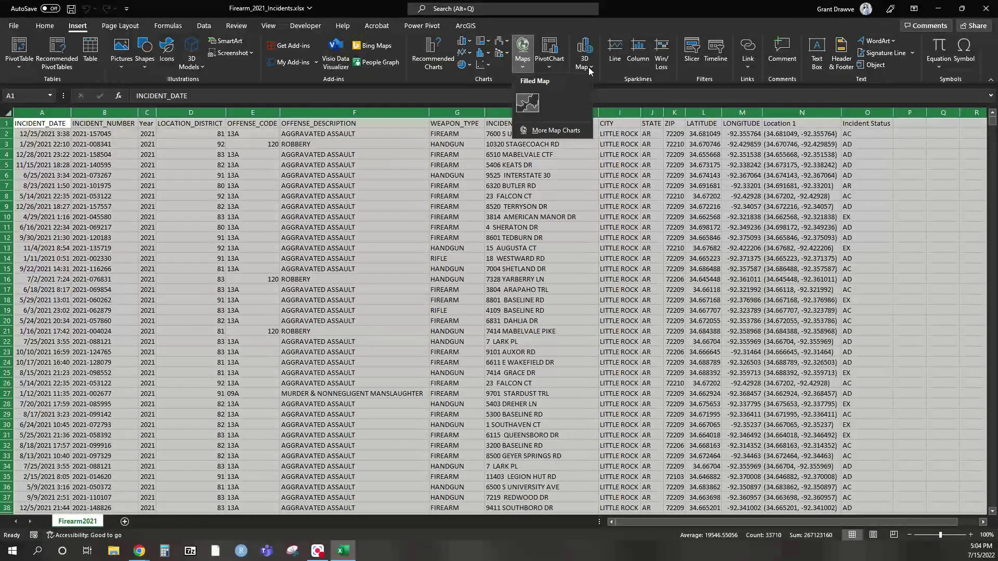
# - On the ArcGIS tab, select the incident data from A1 to its last row and show the map
pyautogui.click(467, 29)
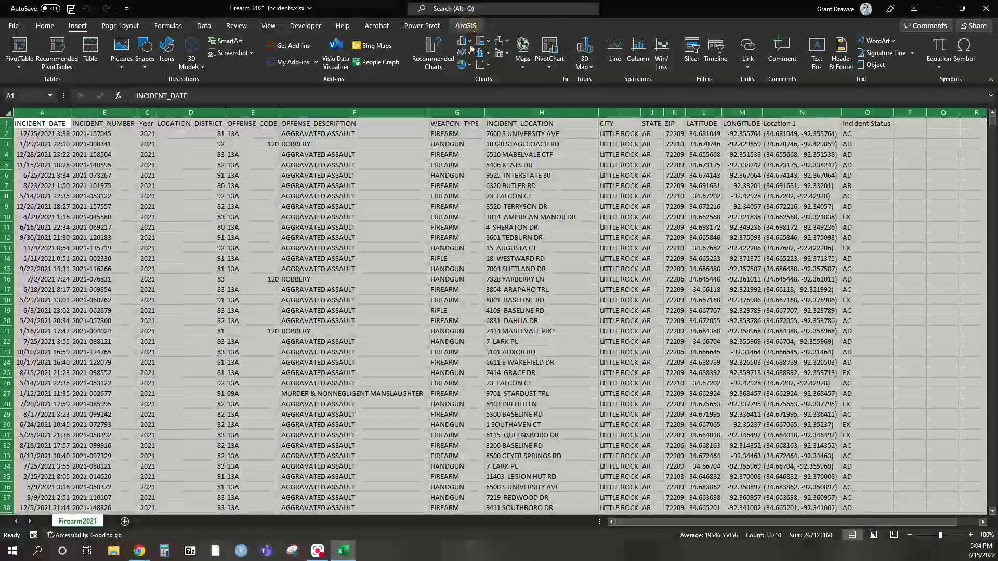
pyautogui.click(466, 26)
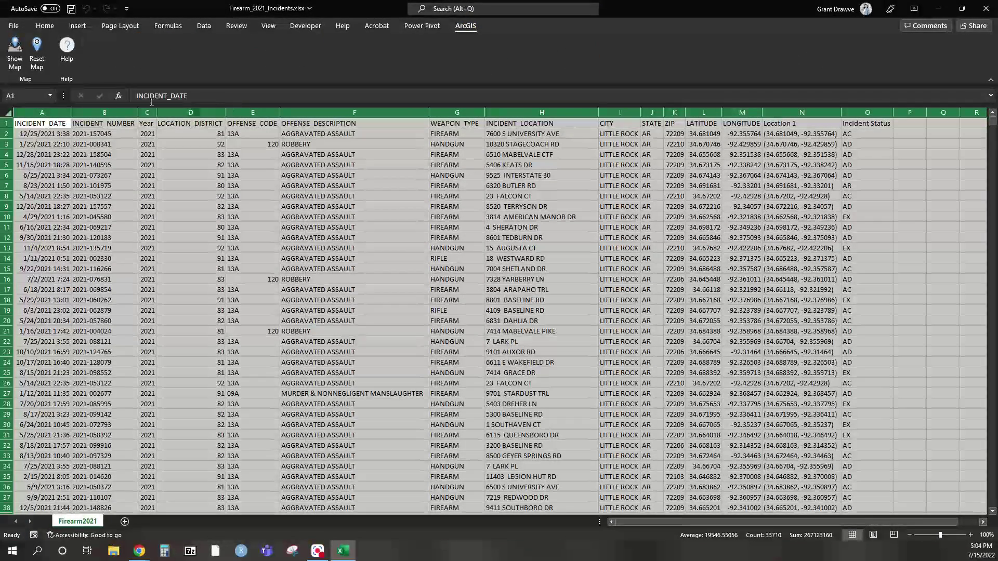
pyautogui.click(29, 125)
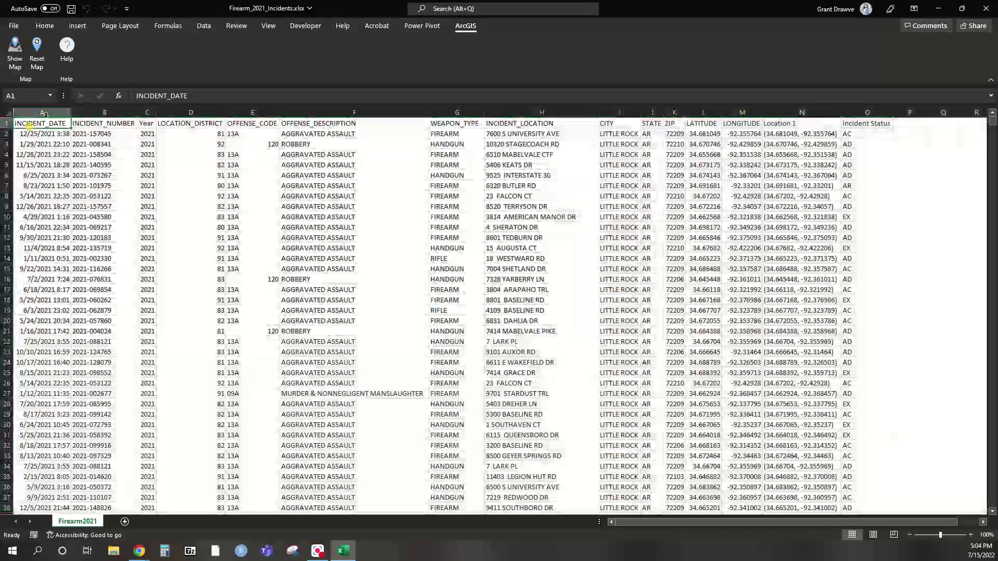
pyautogui.hotkey('ctrl', 'shift', 'End')
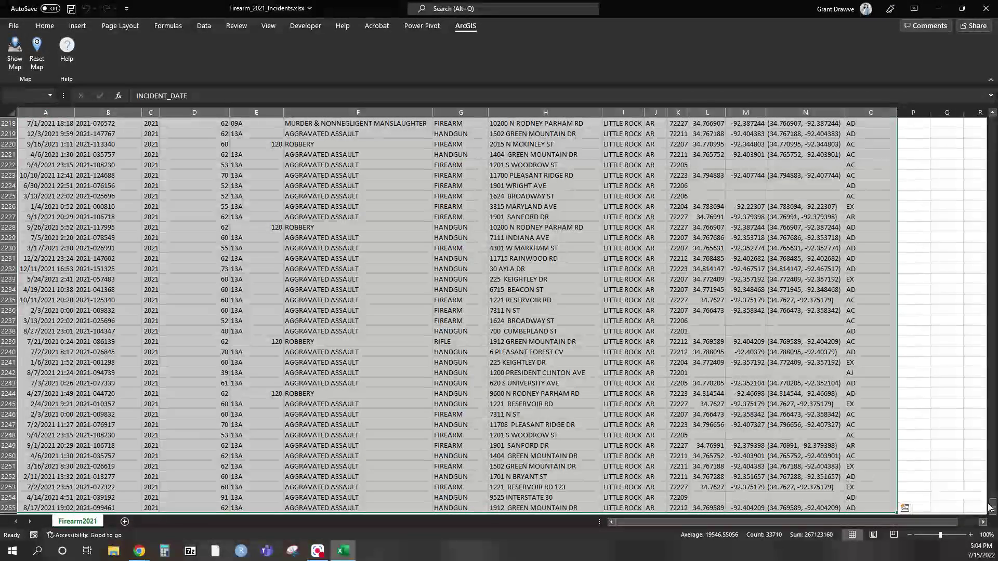
pyautogui.moveTo(994, 507); pyautogui.dragTo(993, 119)
pyautogui.click(15, 50)
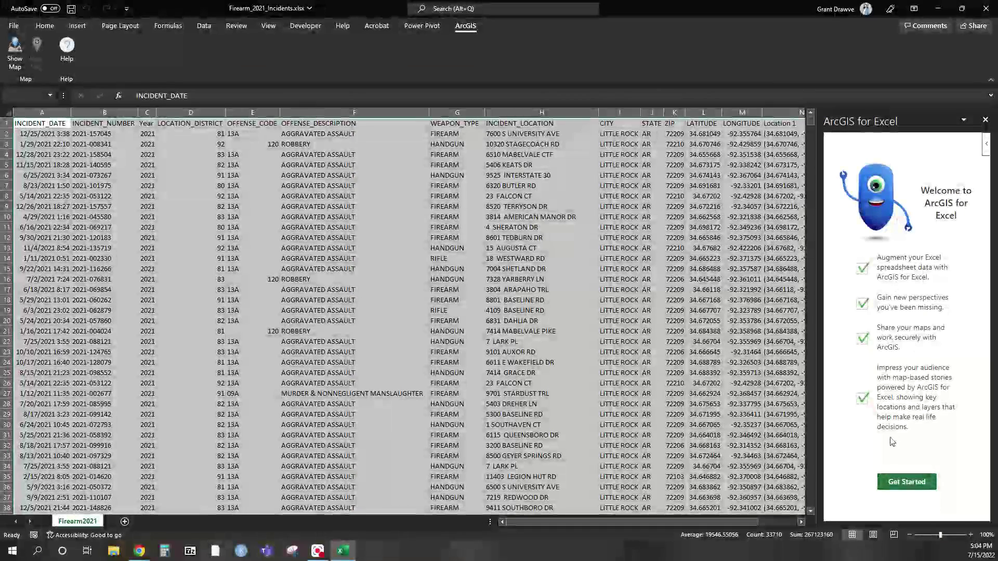
# - Try Enterprise portal sign-in with the organization's address, which is rejected as invalid
pyautogui.click(910, 489)
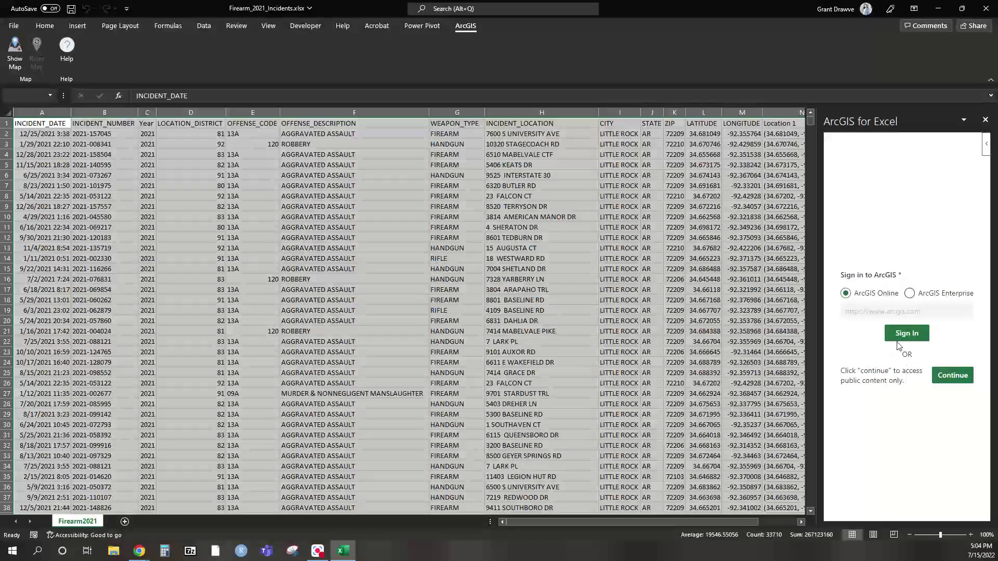
pyautogui.click(910, 294)
pyautogui.click(910, 309)
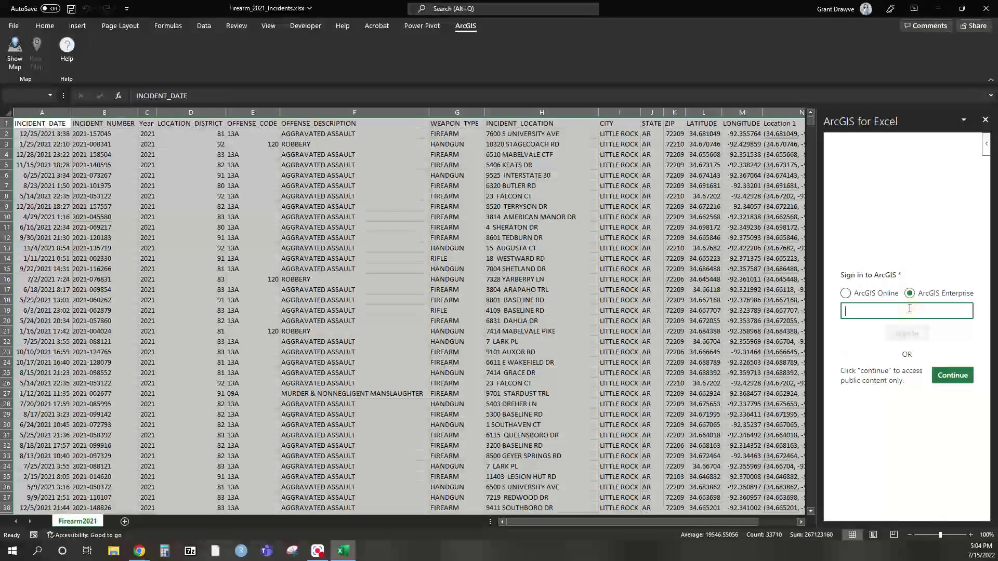
pyautogui.write('uageos')
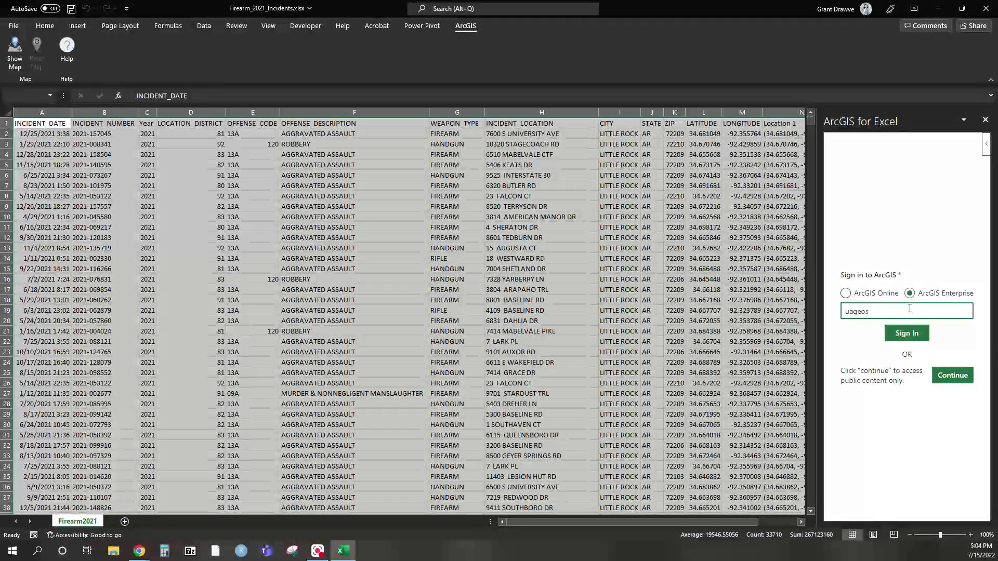
pyautogui.click(914, 340)
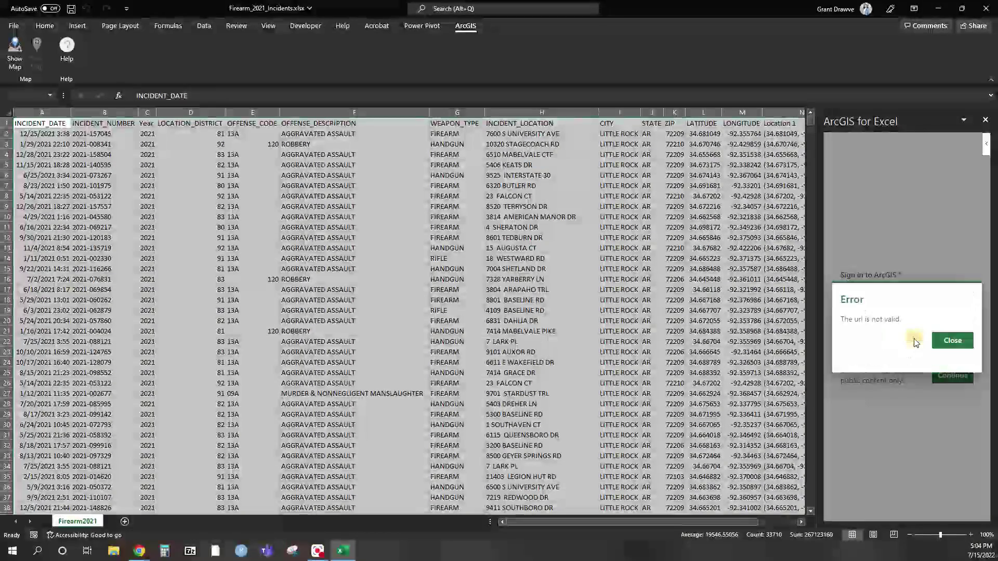
pyautogui.click(952, 340)
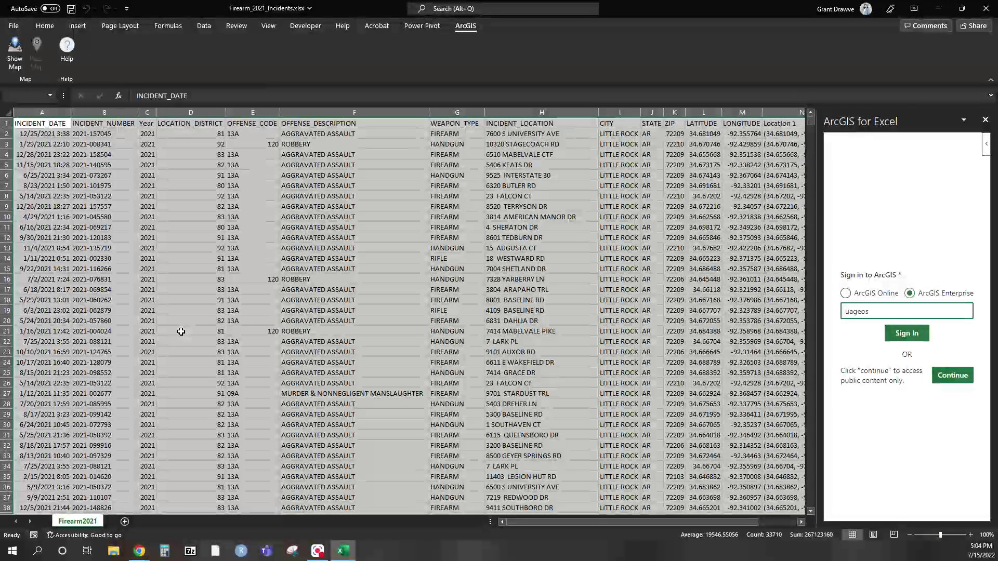
pyautogui.write('.maps.arcgis.com')
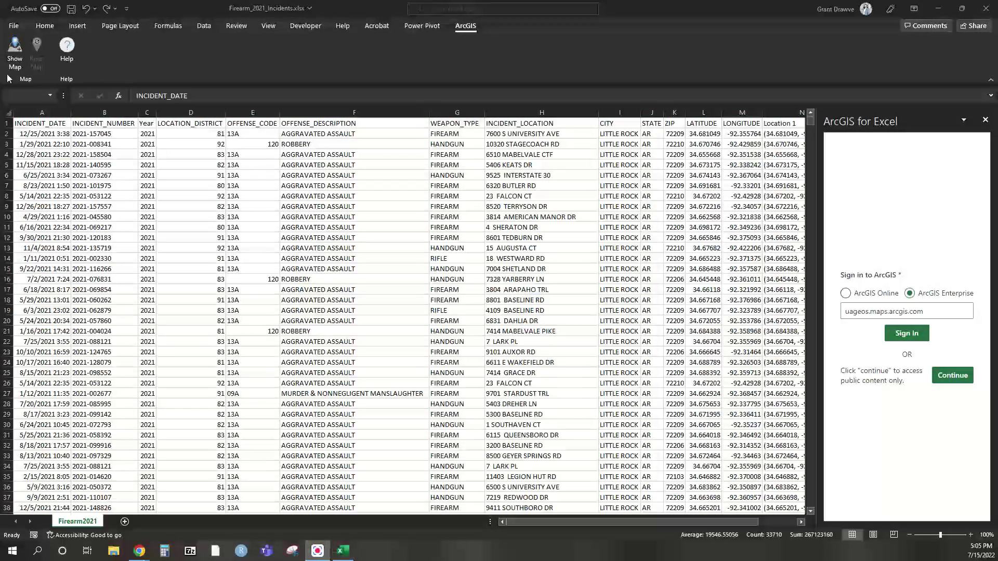
pyautogui.click(909, 336)
pyautogui.click(953, 341)
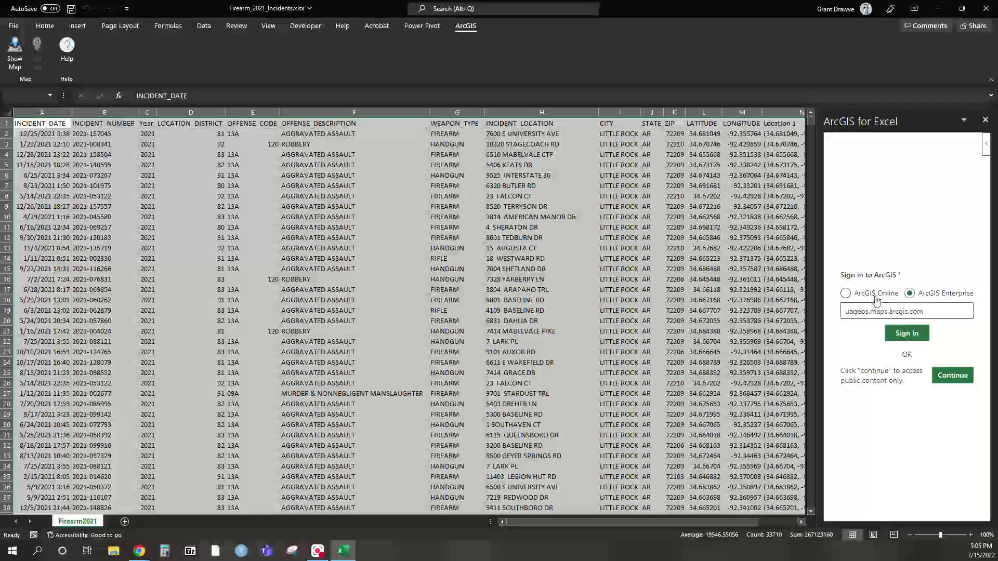
# - Sign in to ArcGIS Online via the remembered organization URL as University of Arkansas
pyautogui.click(905, 335)
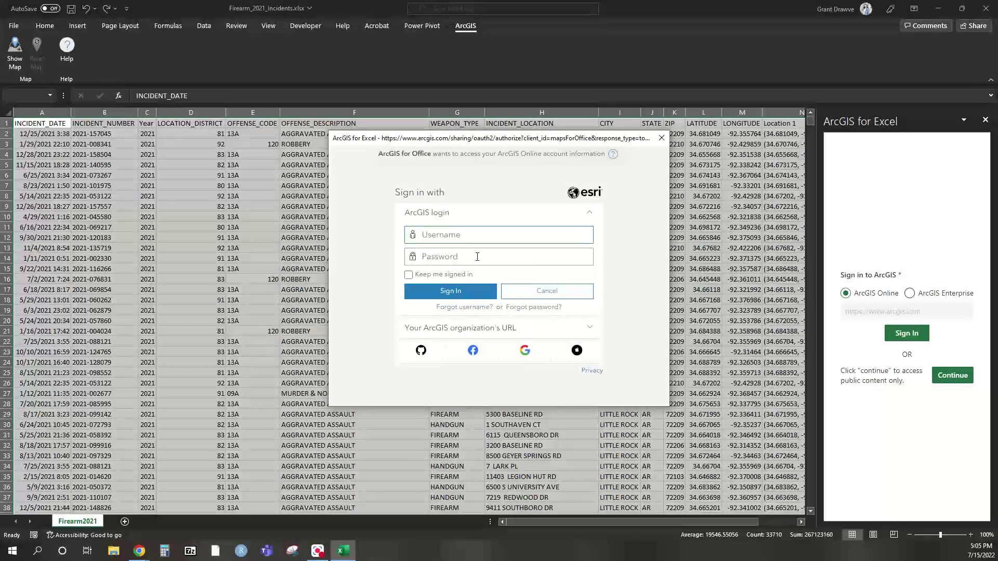
pyautogui.click(495, 329)
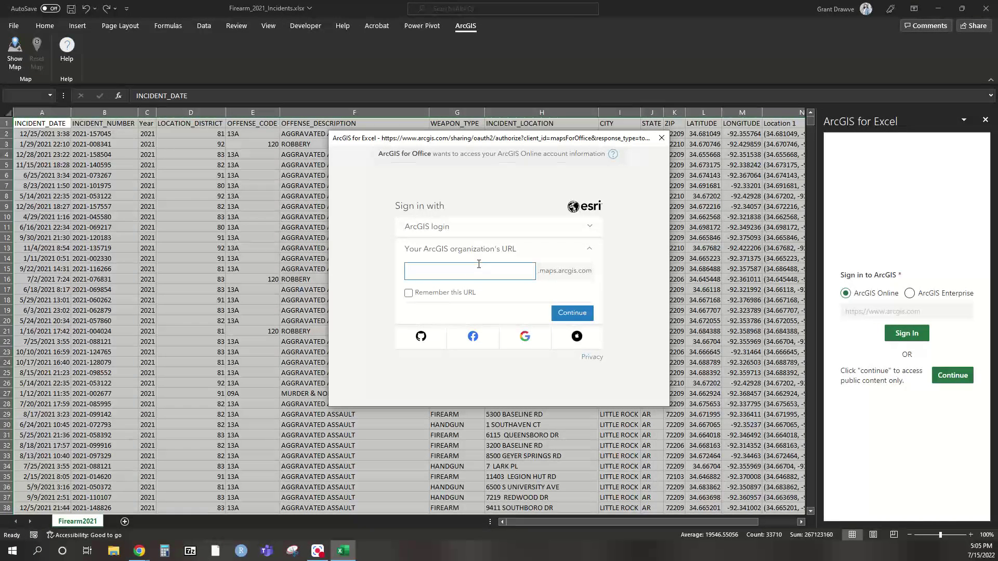
pyautogui.write('uageos')
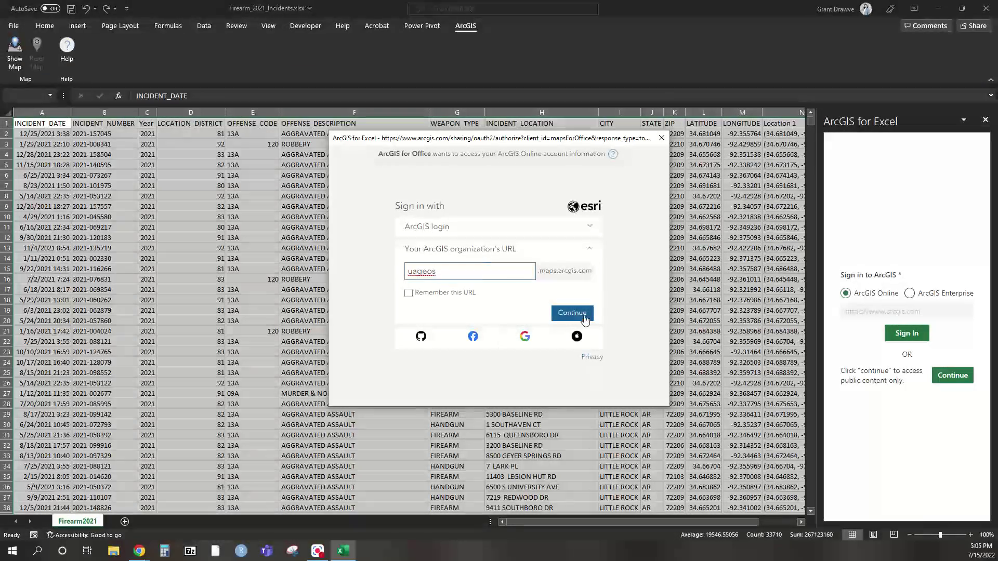
pyautogui.click(457, 293)
pyautogui.click(572, 312)
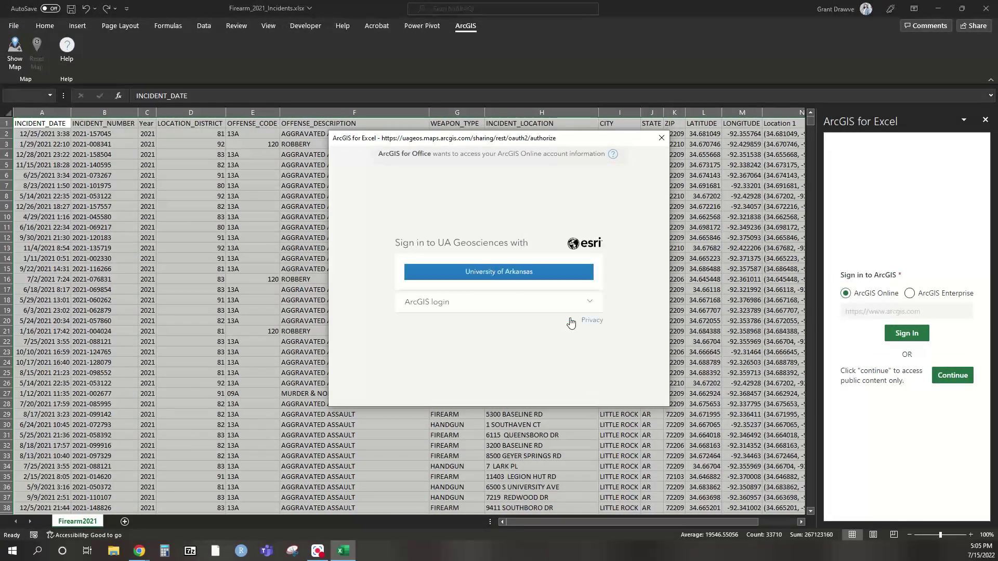
pyautogui.click(501, 272)
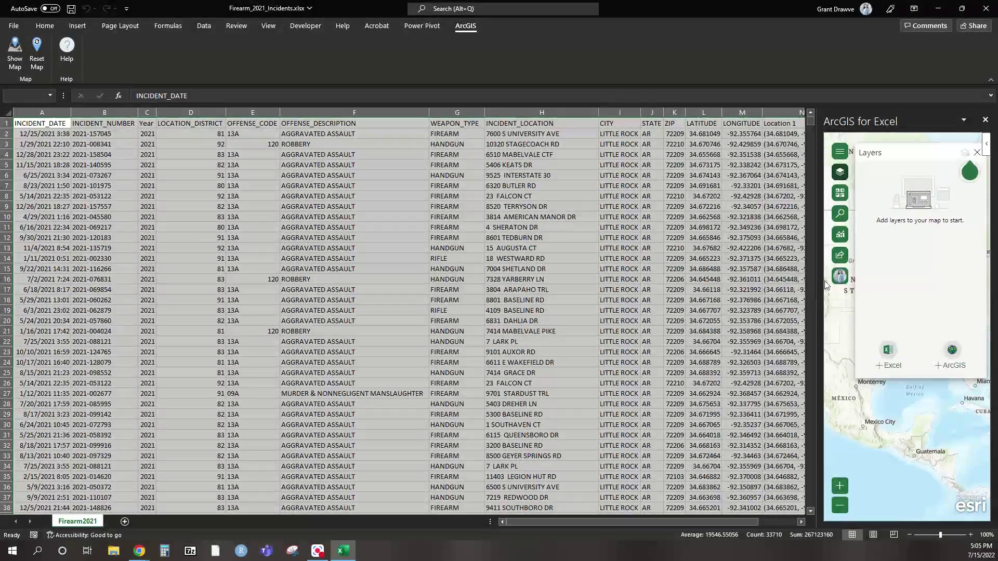
# - Dismiss the layer tip and undock the map pane, stretching it to nearly full screen
pyautogui.click(954, 191)
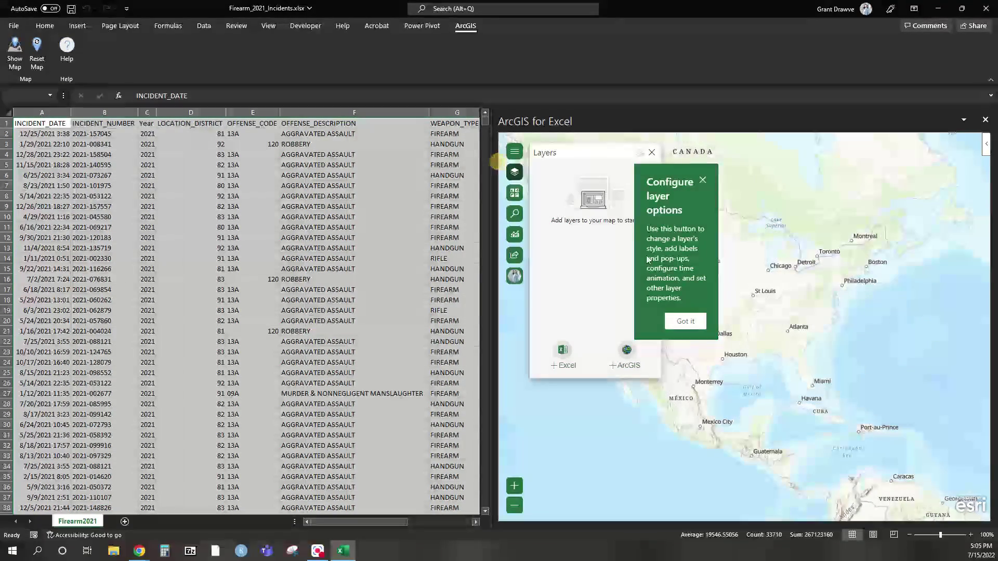
pyautogui.click(685, 322)
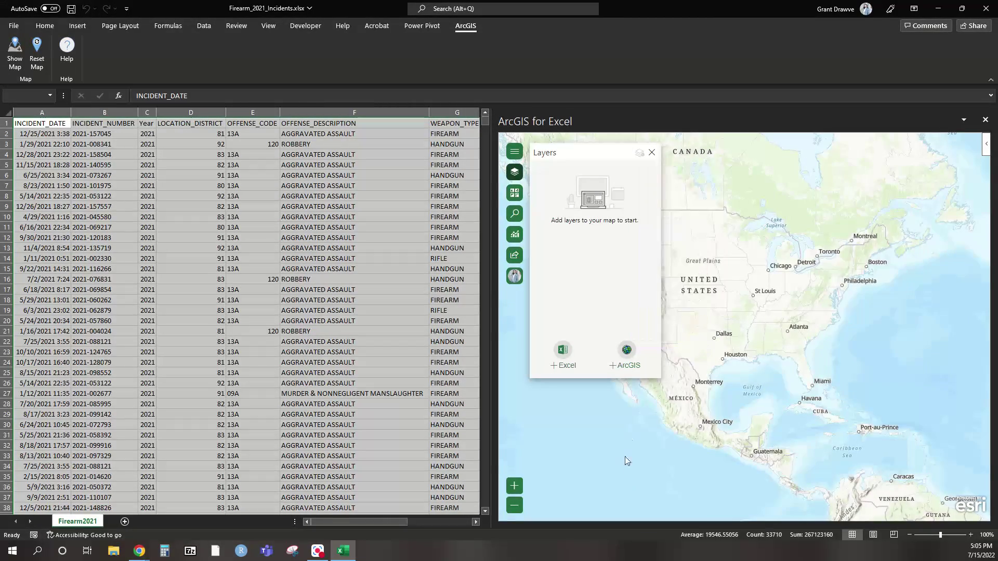
pyautogui.click(966, 124)
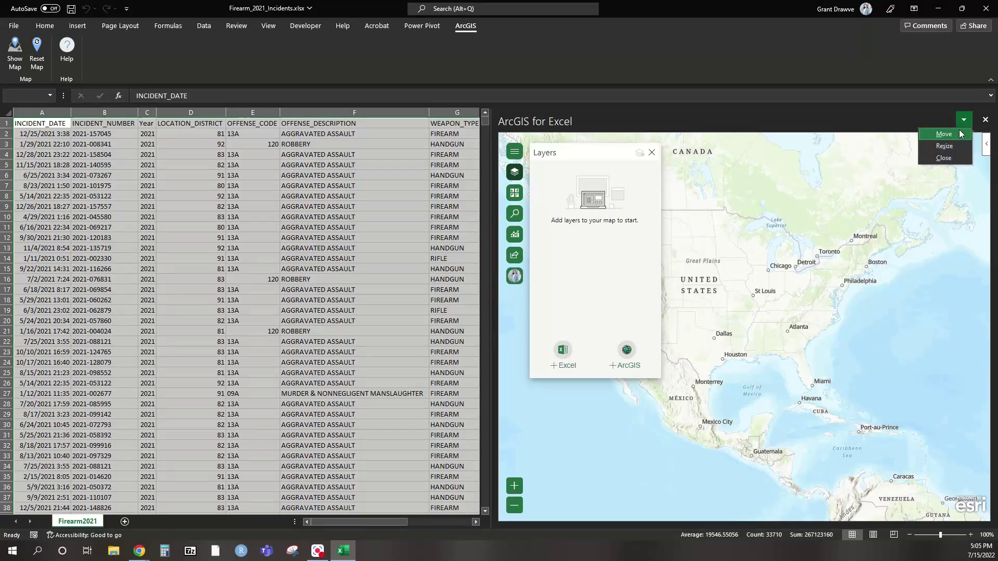
pyautogui.click(945, 134)
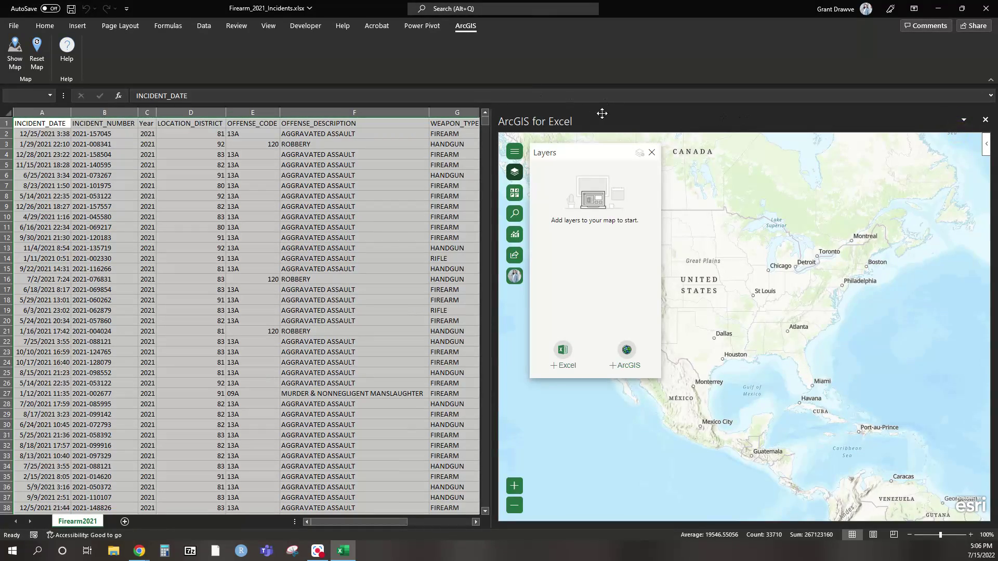
pyautogui.moveTo(602, 113); pyautogui.dragTo(395, 151)
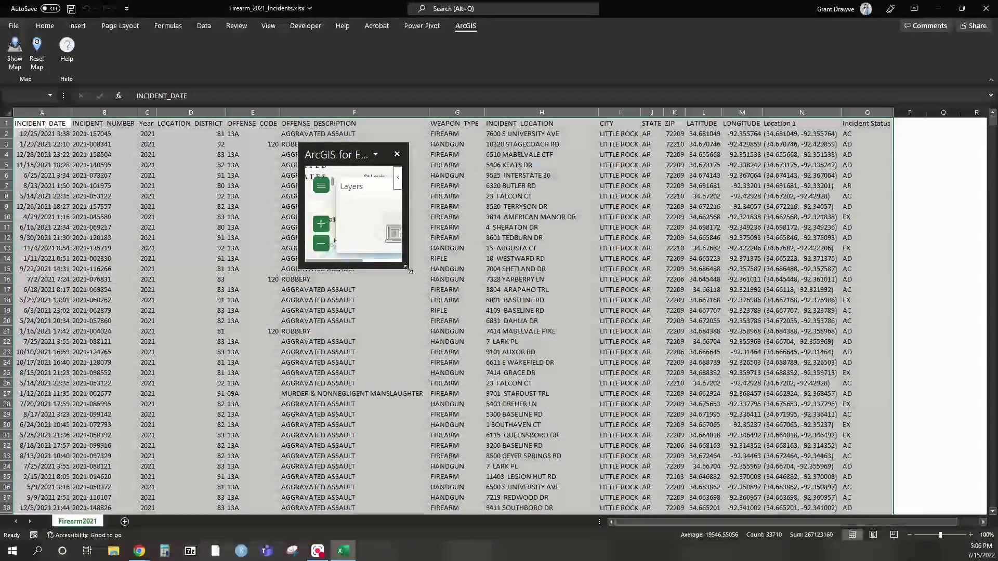
pyautogui.moveTo(410, 271); pyautogui.dragTo(893, 483)
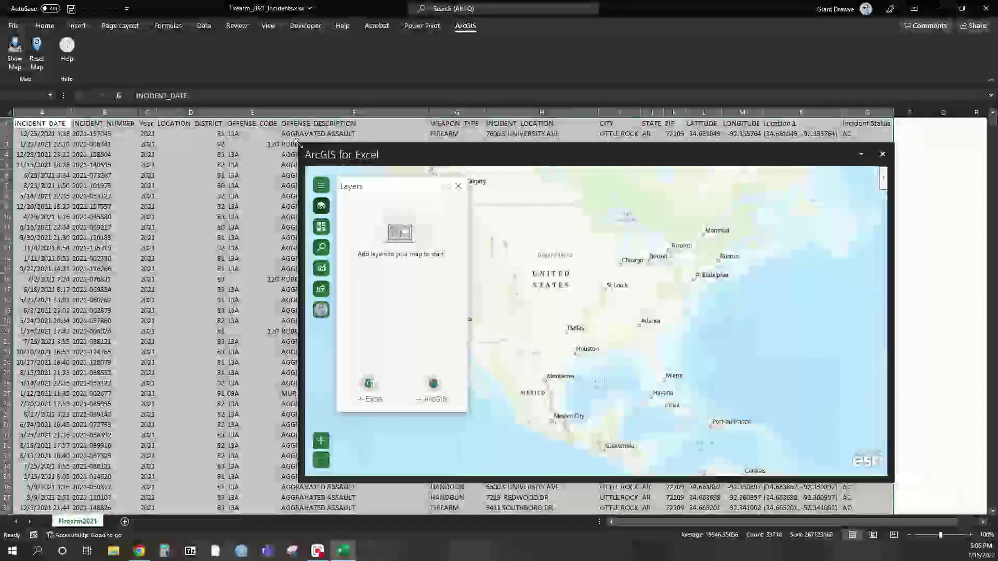
pyautogui.moveTo(300, 145); pyautogui.dragTo(51, 96)
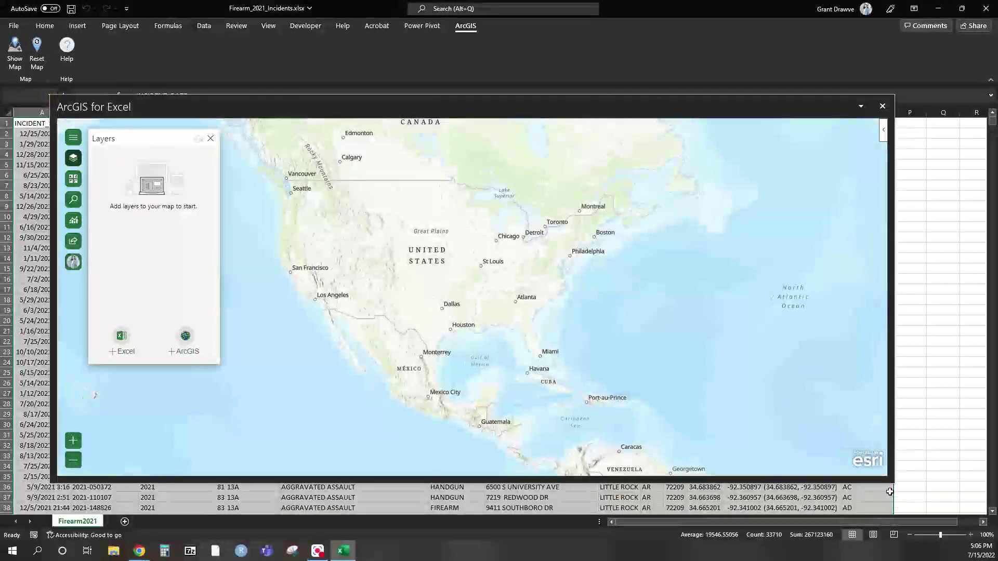
pyautogui.moveTo(890, 492); pyautogui.dragTo(990, 524)
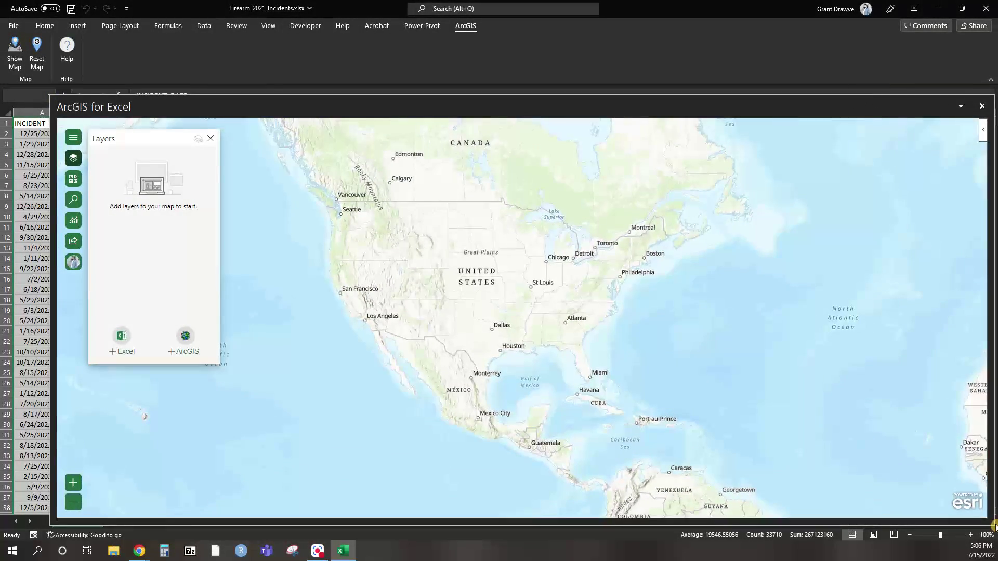
# - Add the Firearm2021!A1:O2255 table as points from LONGITUDE/LATITUDE and zoom to Little Rock
pyautogui.click(121, 341)
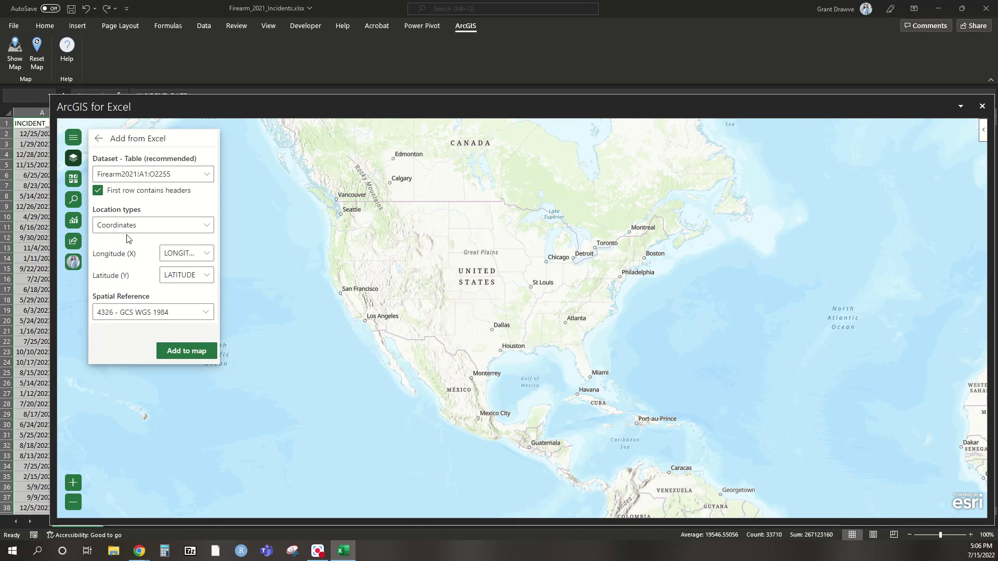
pyautogui.click(195, 359)
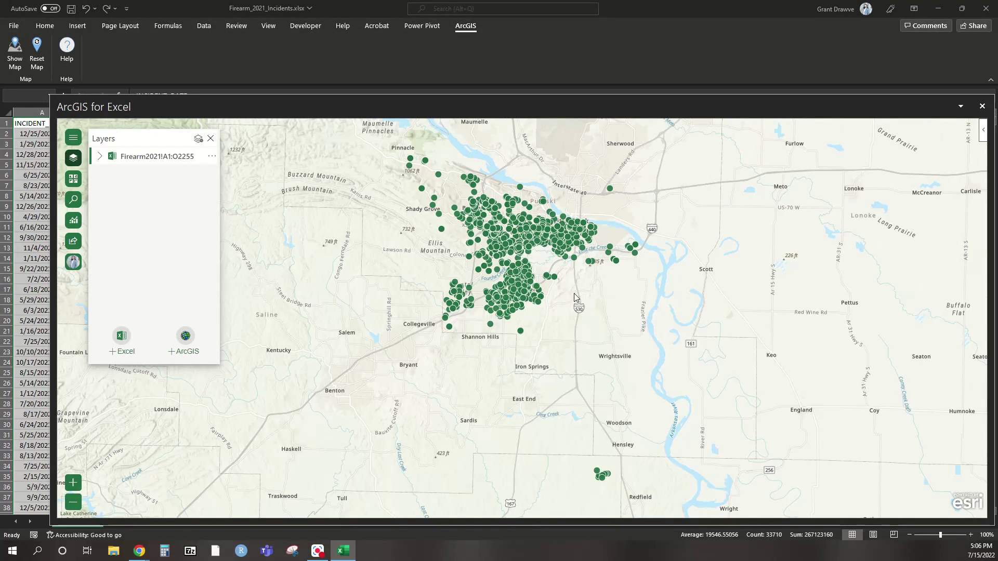
pyautogui.scroll(2, 522, 236)
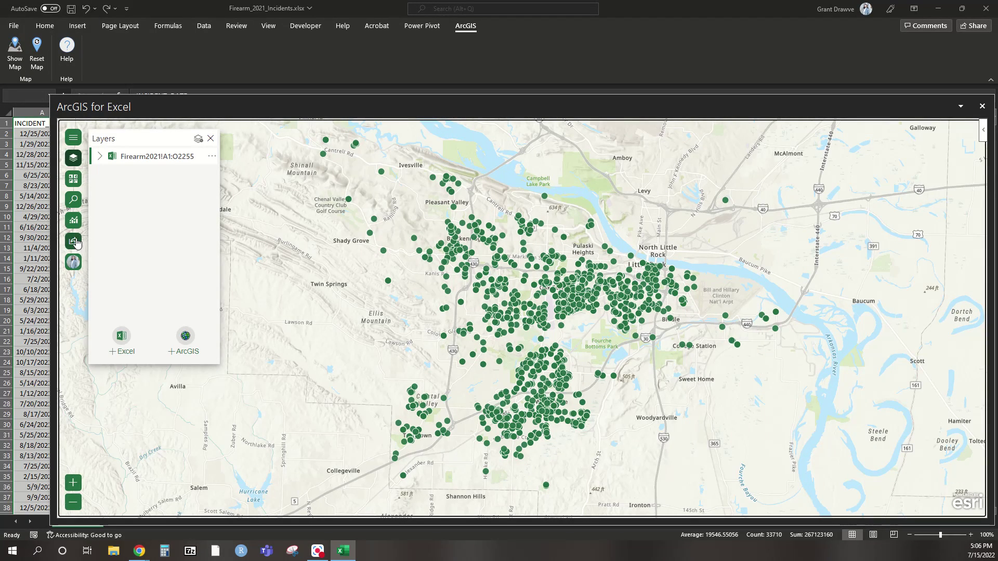
# - Look through the measure and buffer tools, then open Infographics cards for United States
pyautogui.click(74, 222)
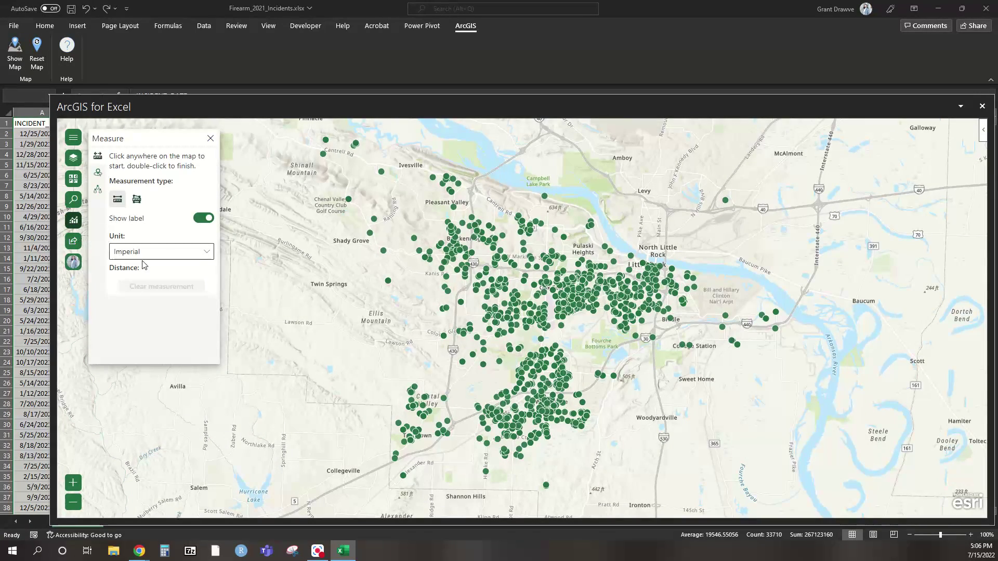
pyautogui.click(203, 258)
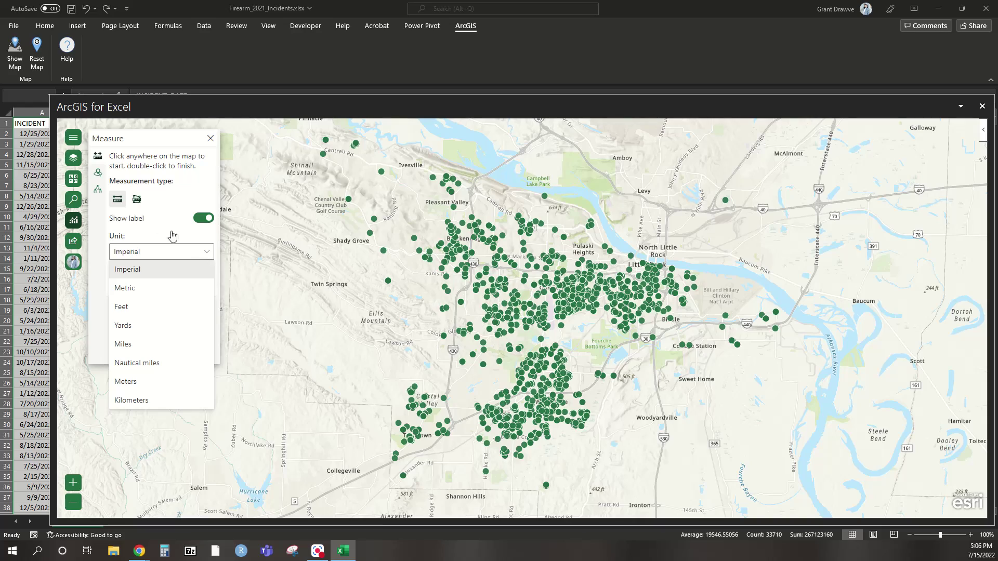
pyautogui.click(100, 180)
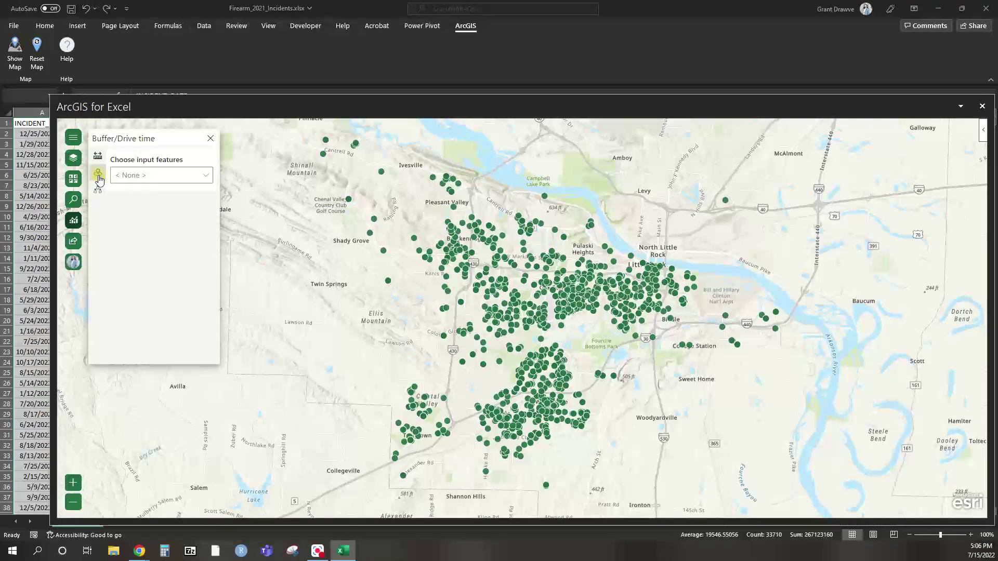
pyautogui.click(98, 192)
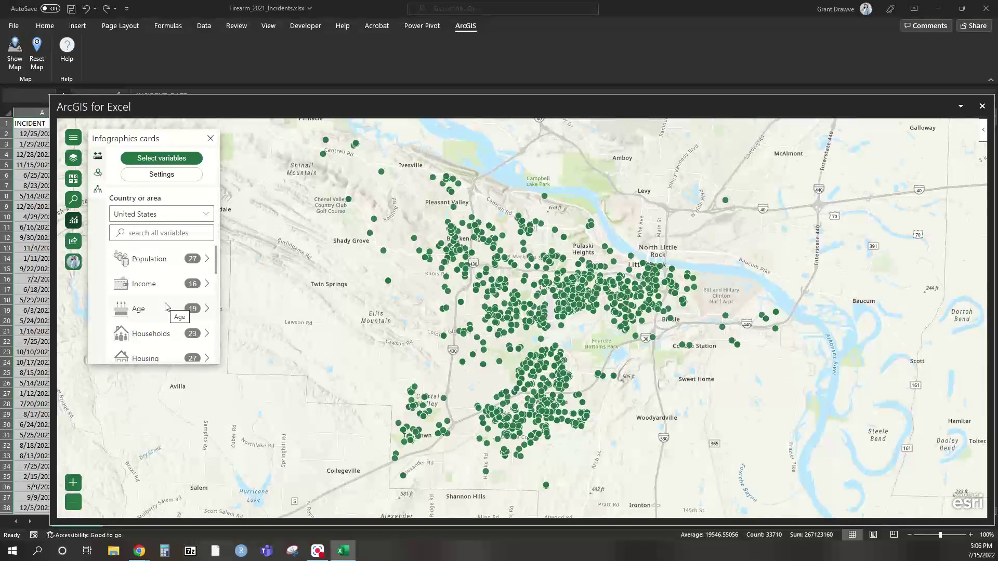
pyautogui.click(190, 217)
pyautogui.click(204, 216)
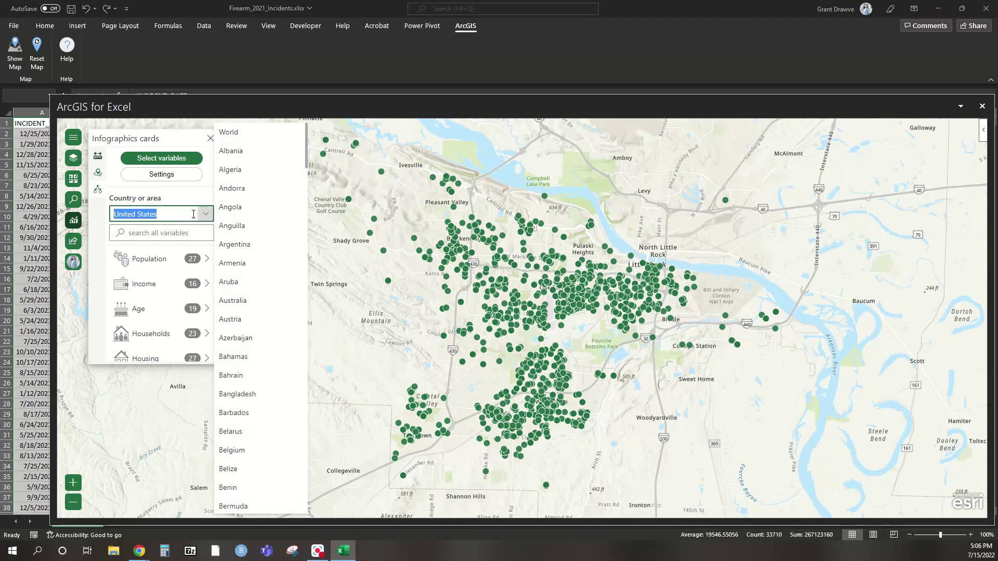
pyautogui.click(154, 235)
# - Add a 2020 Pop in Family HHs card from the 2016-2020 Population group
pyautogui.click(160, 260)
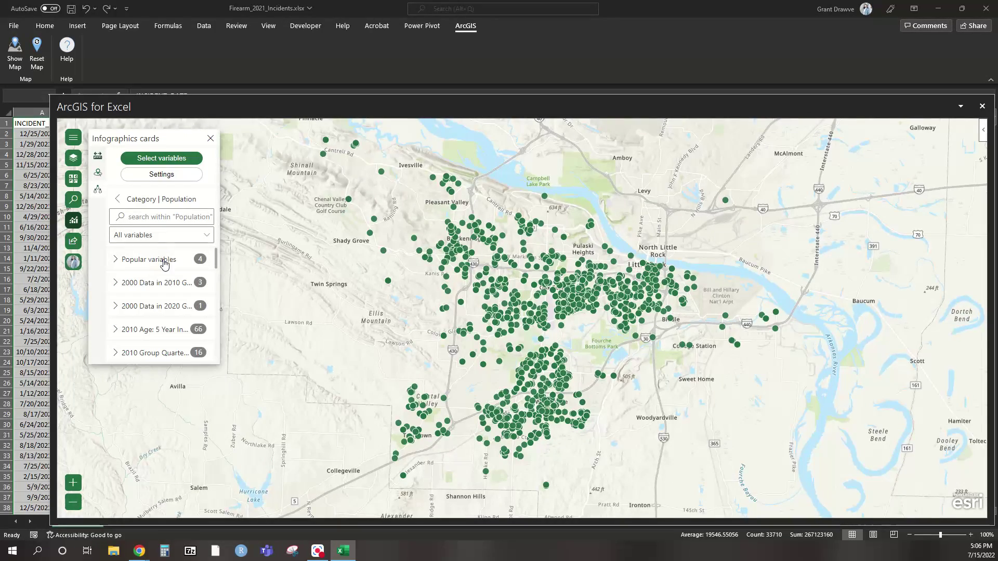
pyautogui.scroll(-6, 164, 277)
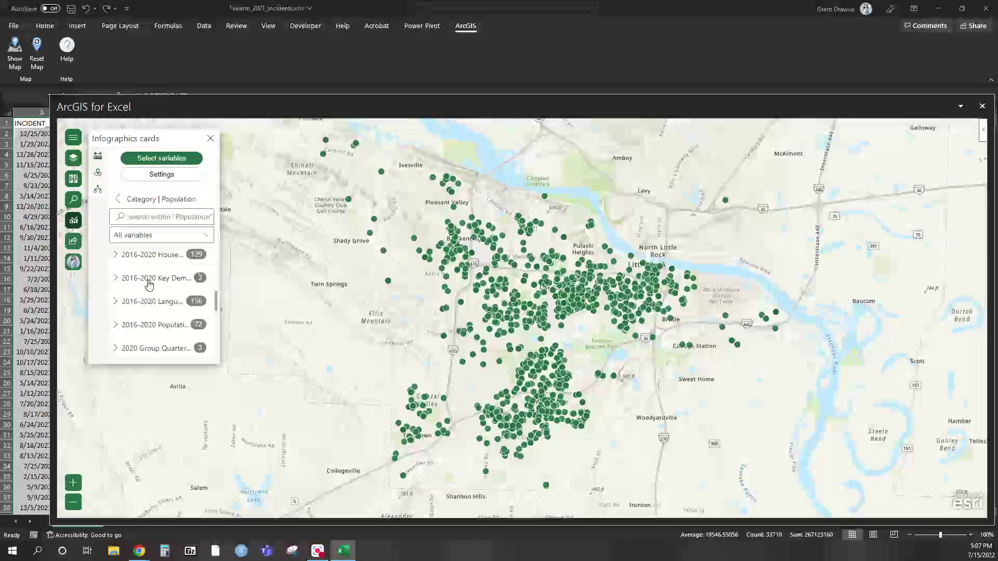
pyautogui.click(155, 327)
pyautogui.scroll(-1, 155, 333)
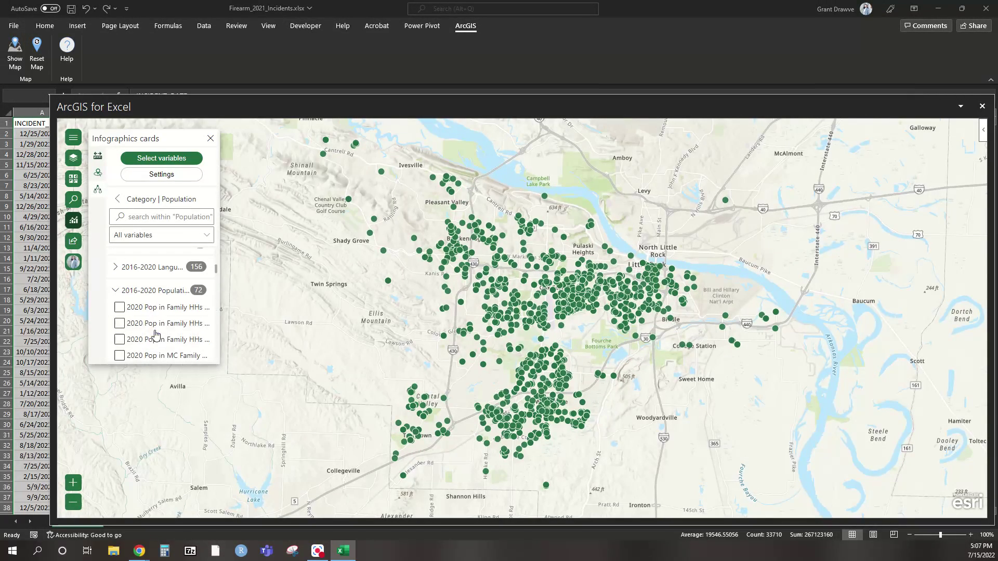
pyautogui.click(144, 309)
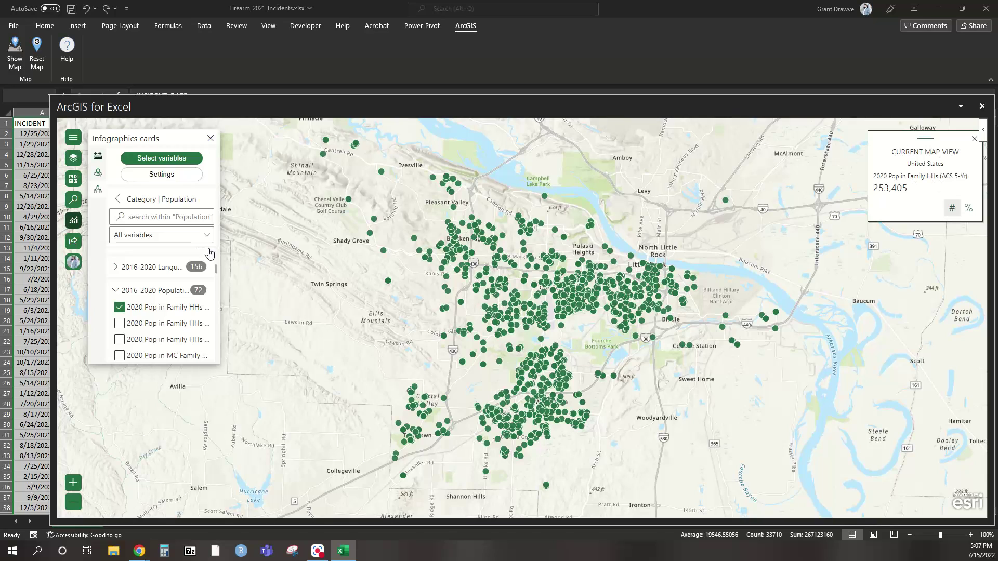
pyautogui.click(160, 174)
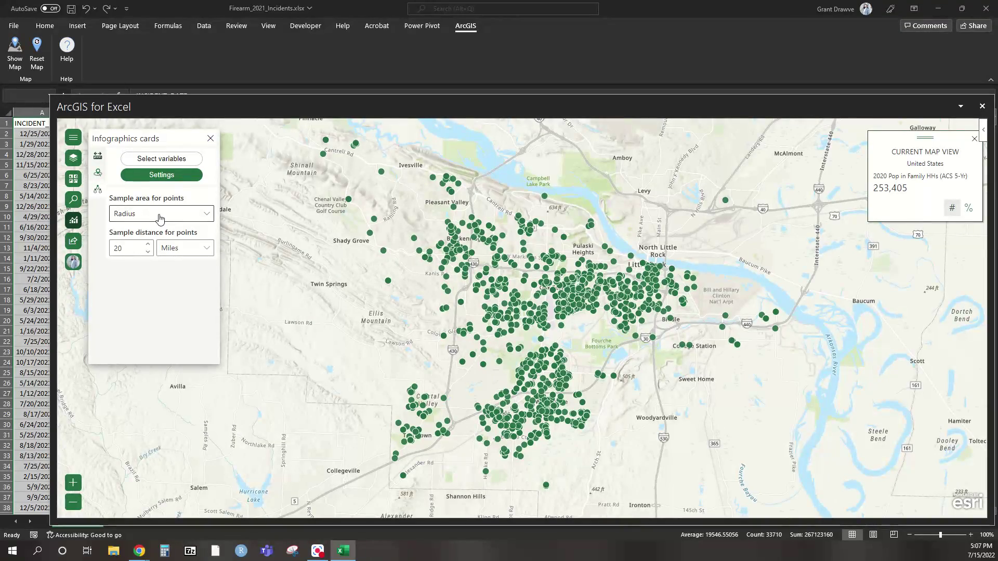
pyautogui.click(75, 182)
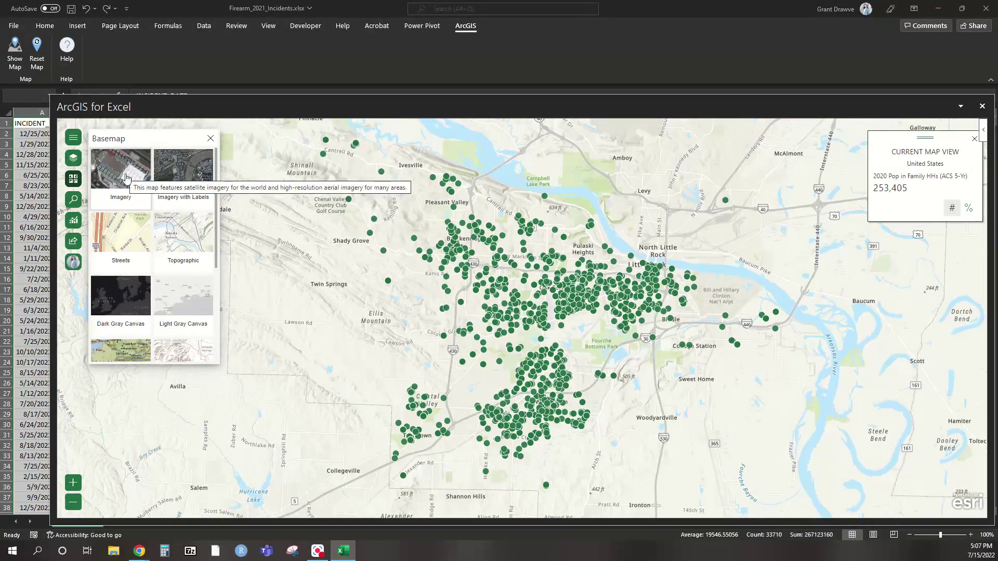
# - Switch the basemap to Imagery and zoom into downtown Little Rock
pyautogui.scroll(-3, 198, 191)
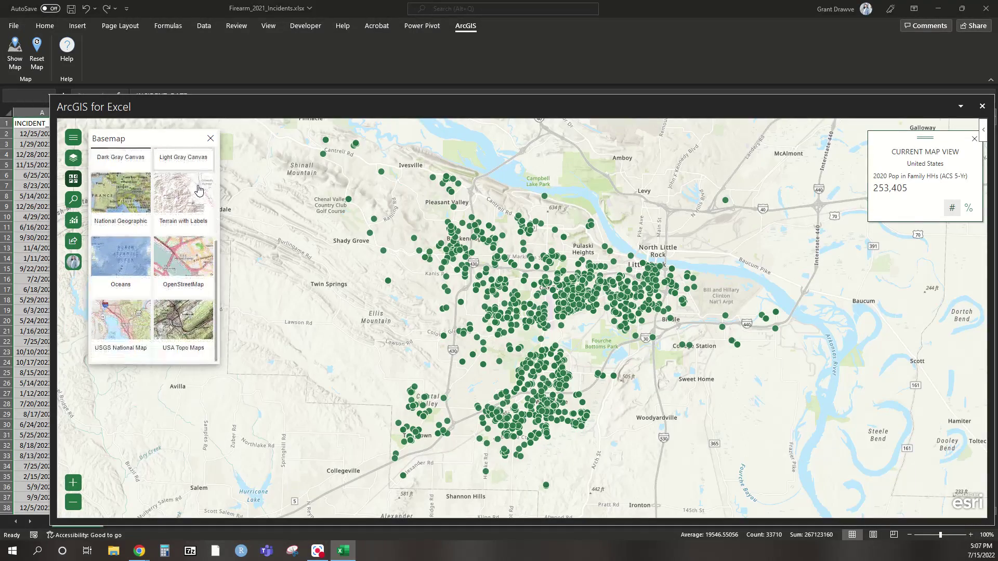
pyautogui.click(199, 191)
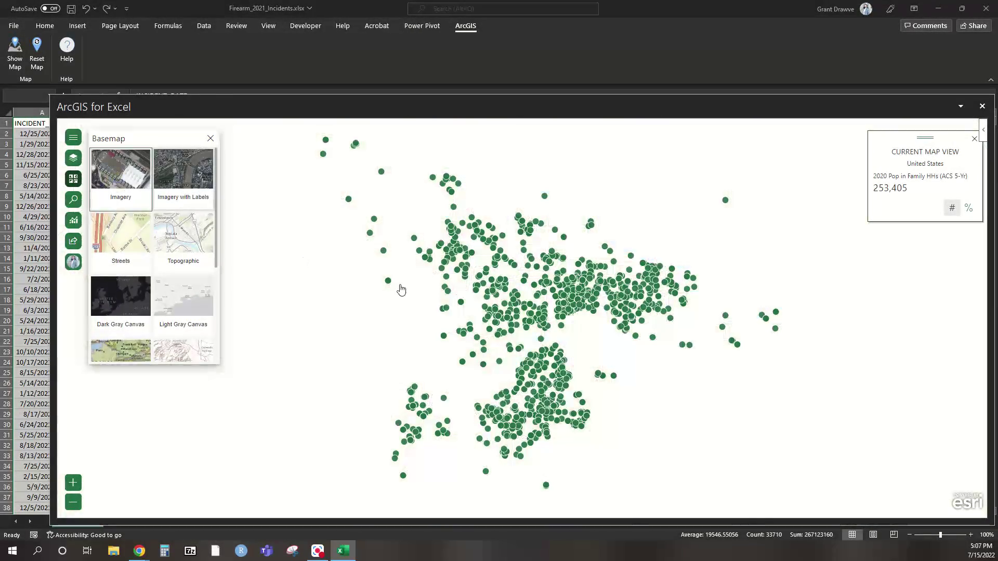
pyautogui.scroll(5, 475, 309)
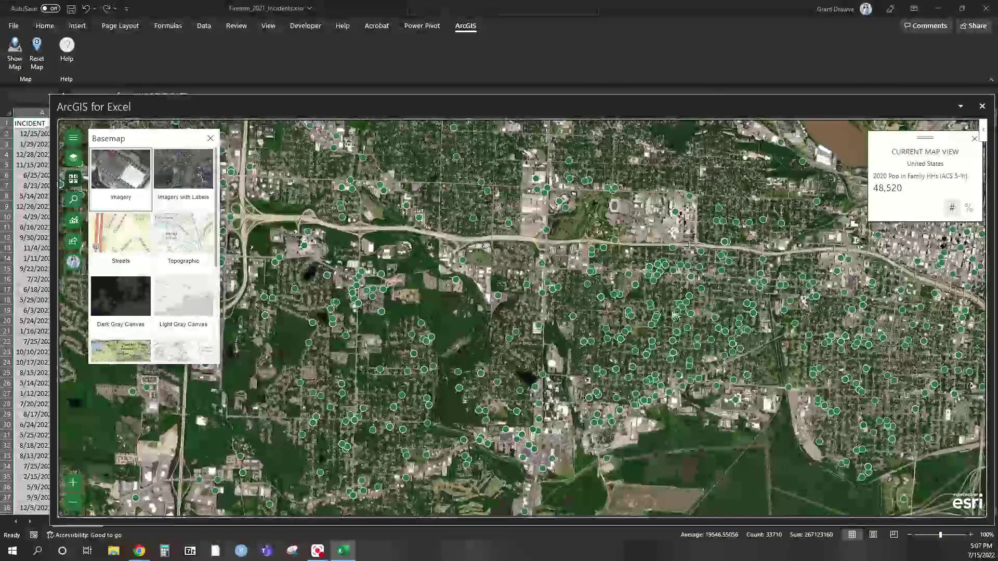
pyautogui.scroll(-2, 674, 315)
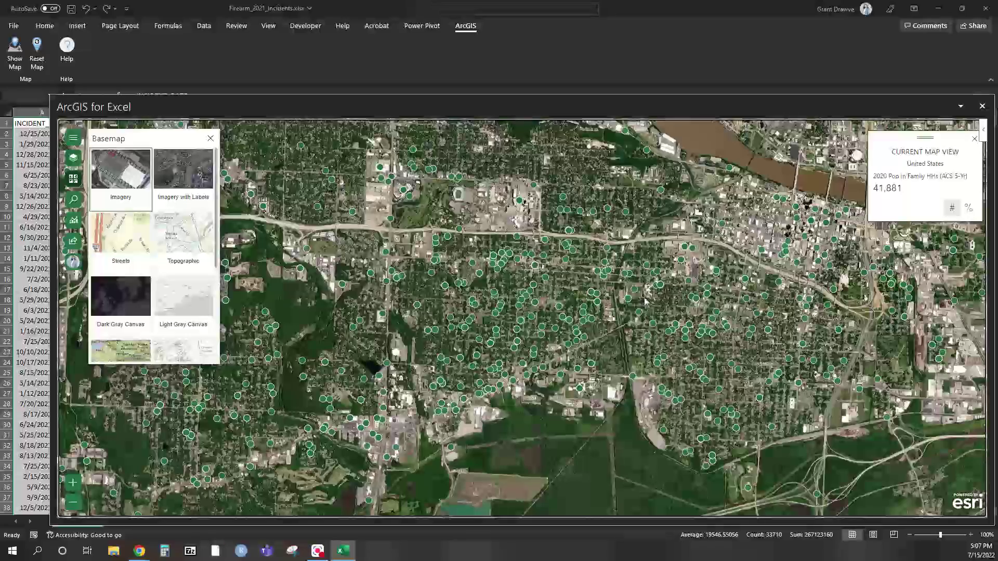
pyautogui.scroll(-3, 645, 301)
pyautogui.scroll(4, 639, 209)
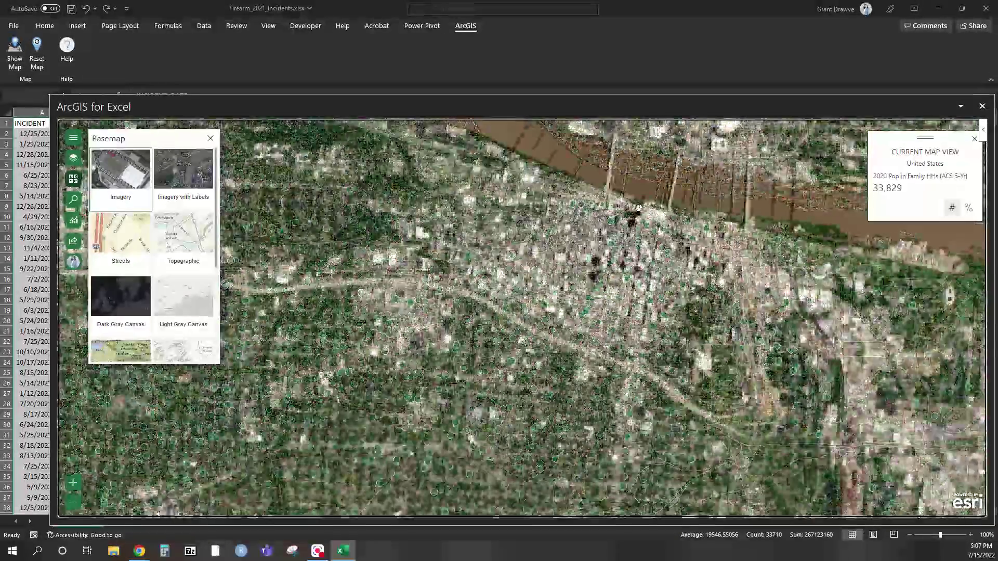
pyautogui.scroll(4, 638, 208)
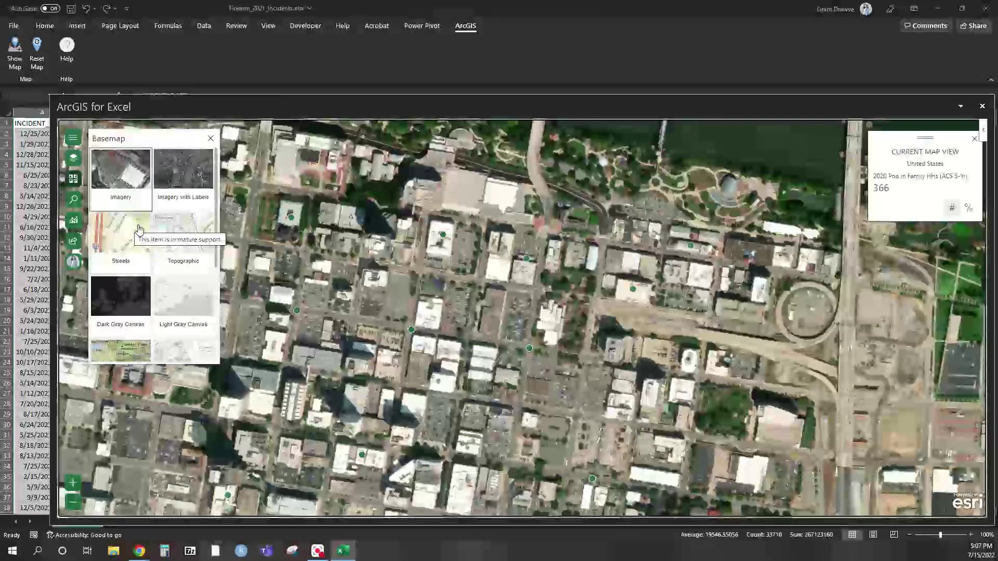
# - Change the basemap to Streets and show the map's Layers list
pyautogui.click(139, 229)
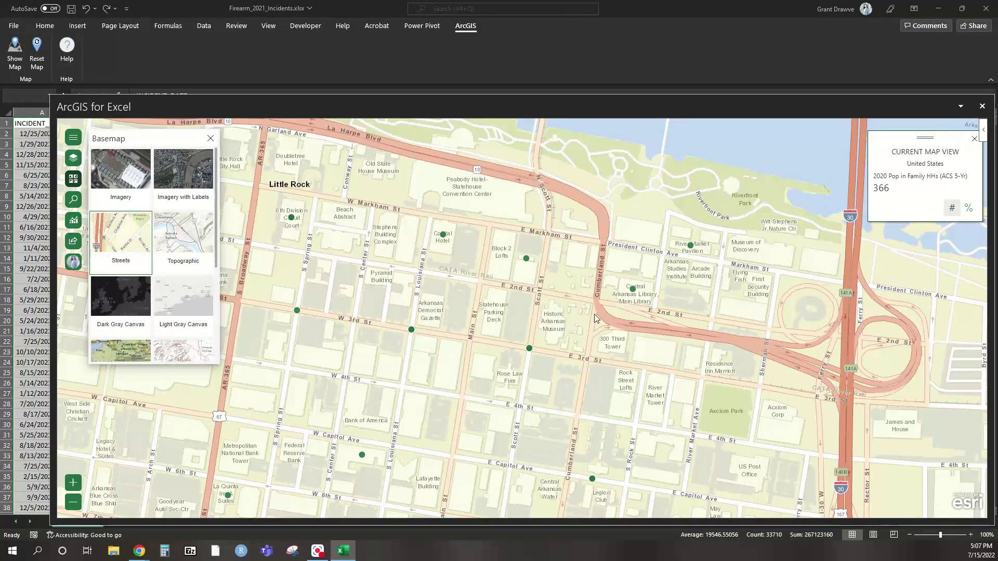
pyautogui.click(73, 141)
pyautogui.click(73, 149)
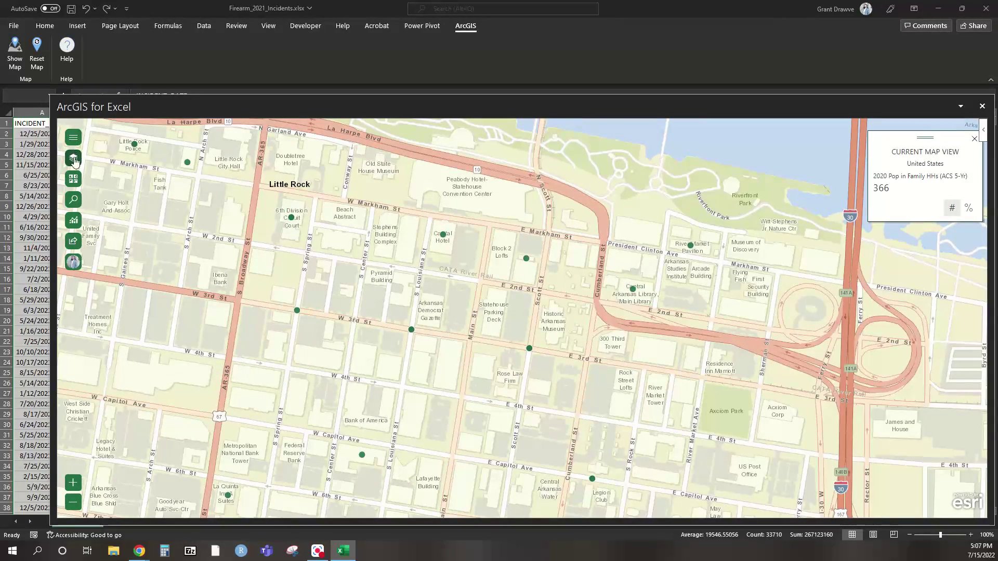
pyautogui.click(75, 162)
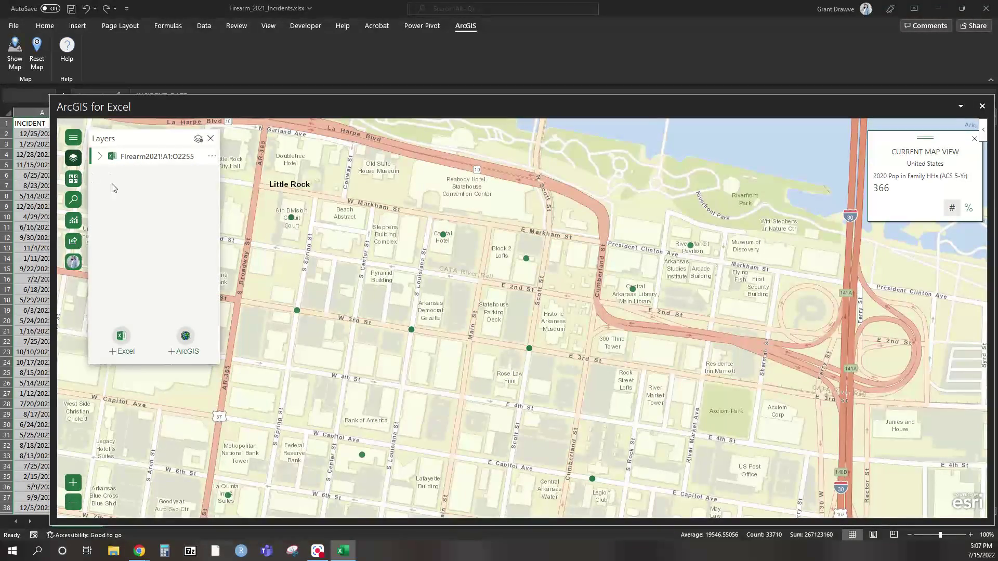
# - Browse My content under +ArcGIS, which lists Fayetteville_PD, then zoom the map out
pyautogui.click(178, 349)
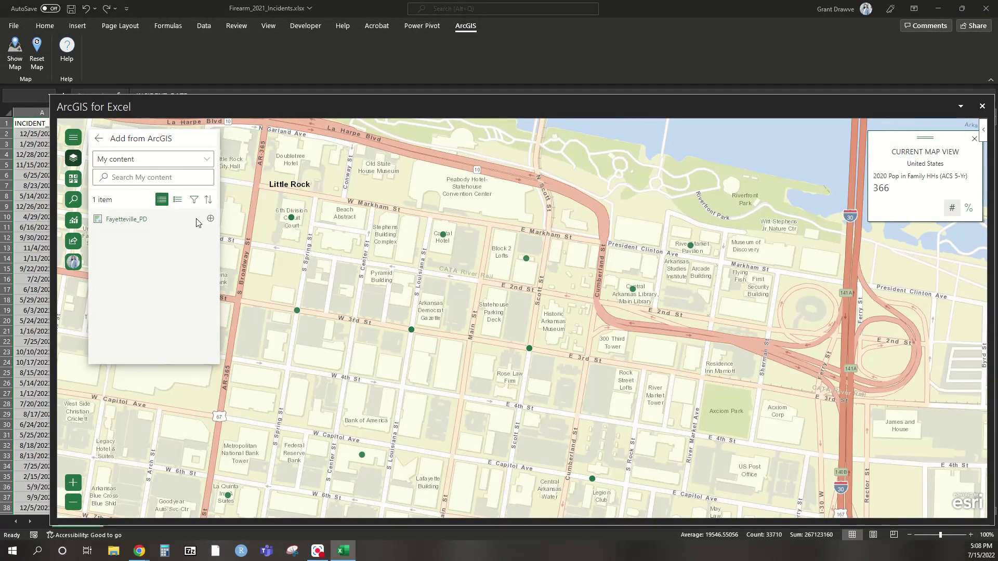
pyautogui.scroll(-2, 474, 302)
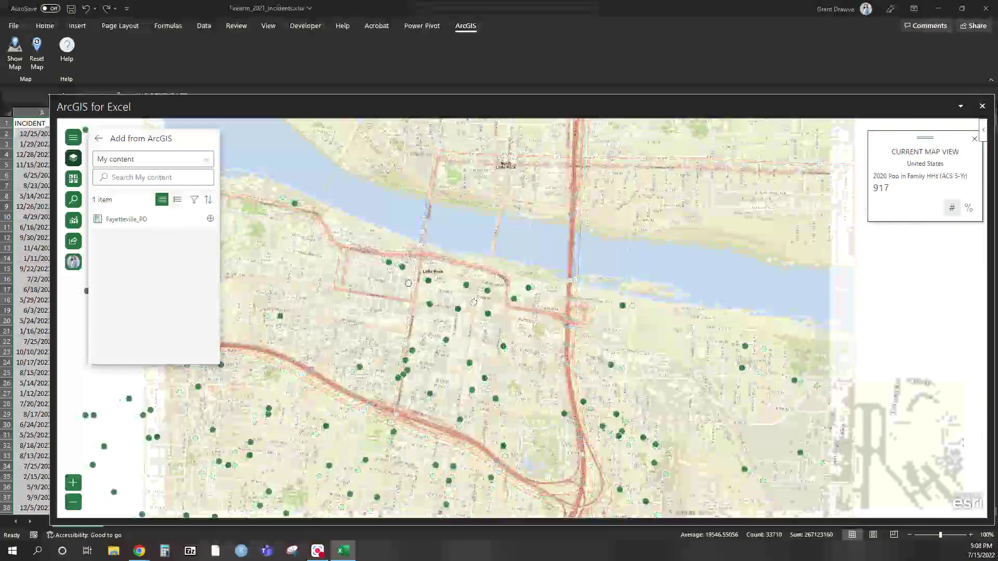
# - Look through the basemap, address search, distance measuring and buffer tools
pyautogui.click(73, 200)
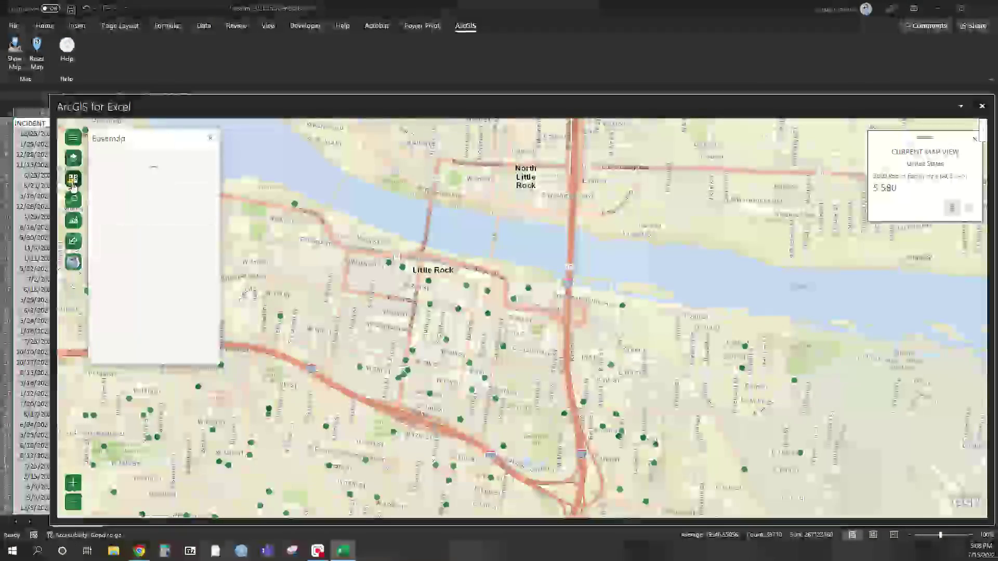
pyautogui.click(74, 201)
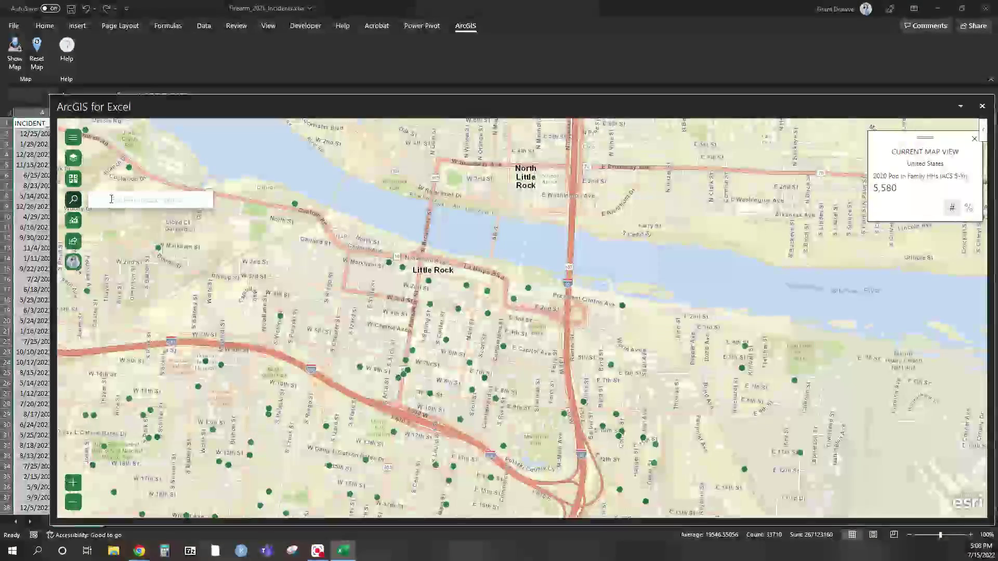
pyautogui.click(74, 224)
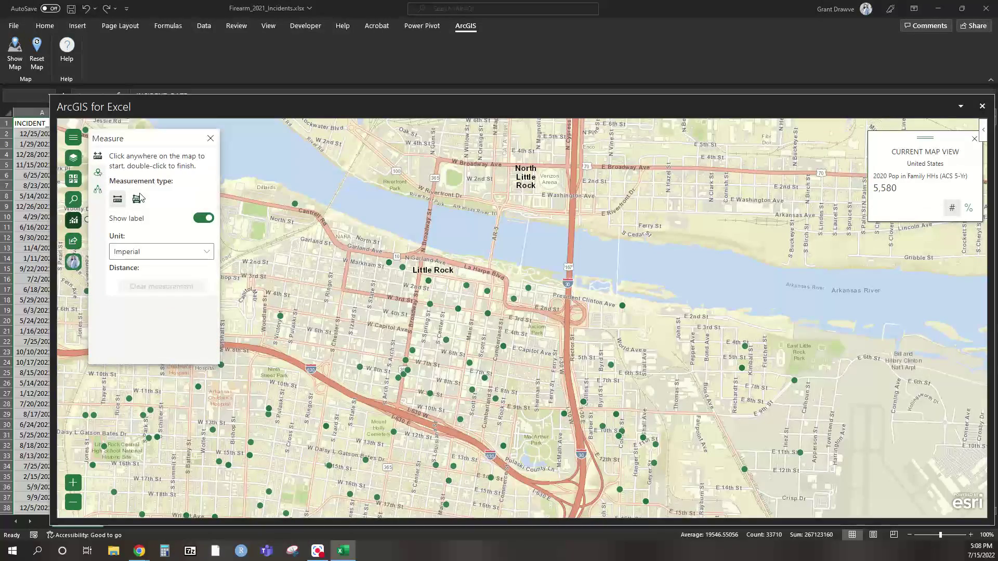
pyautogui.click(98, 176)
# - Set the infographic sample area for points to 19.3-minute Walking Time and open the Share map form
pyautogui.click(97, 190)
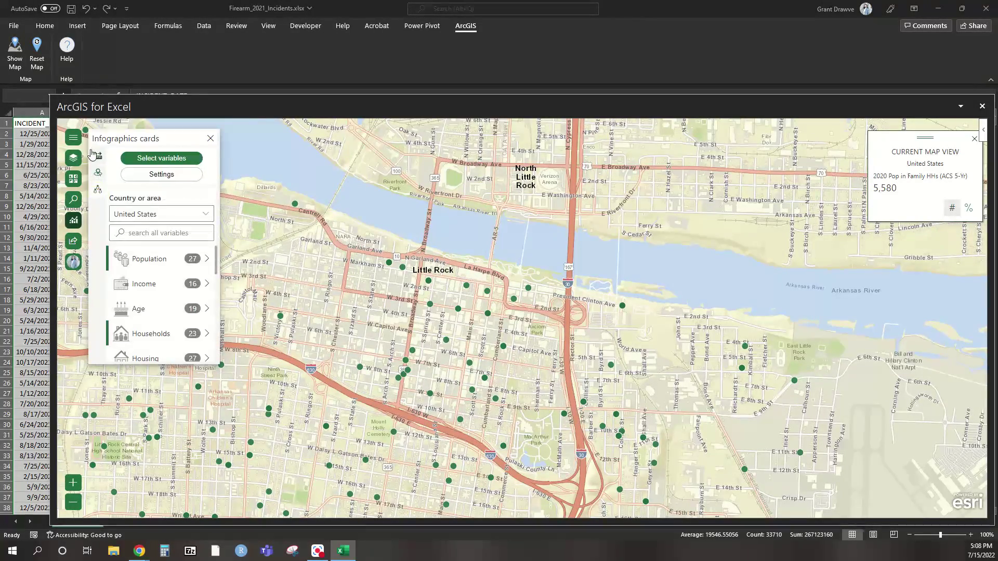
pyautogui.click(161, 177)
pyautogui.click(165, 213)
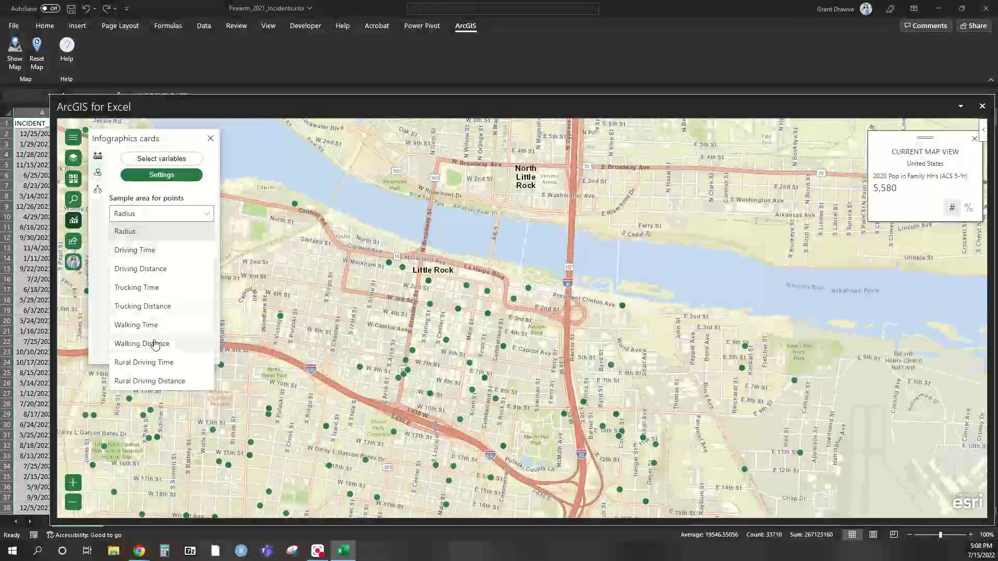
pyautogui.click(148, 325)
pyautogui.click(148, 252)
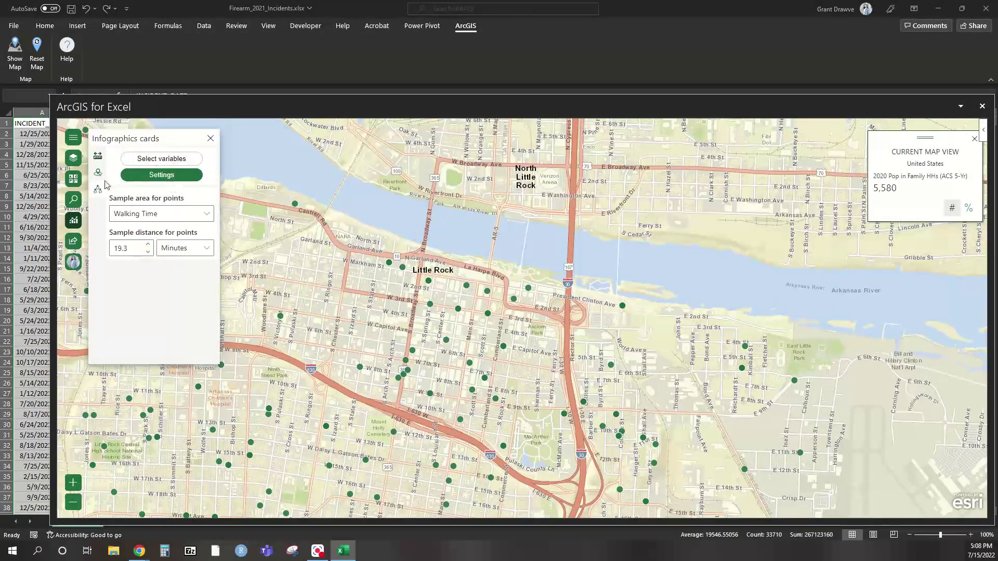
pyautogui.click(73, 242)
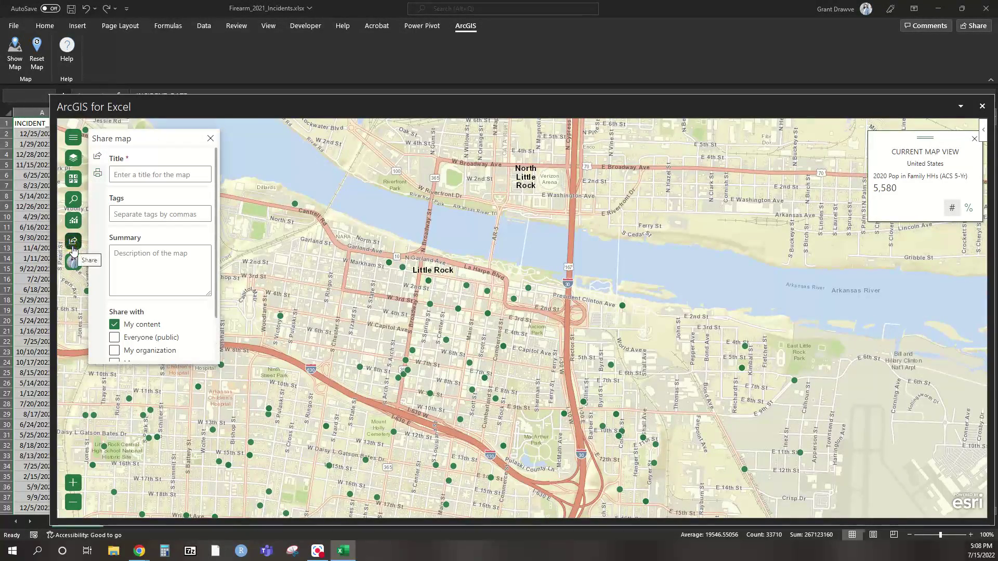
# - Scroll the Share map form, drag the side panel wider, and switch to the Basemap gallery
pyautogui.scroll(-2, 144, 237)
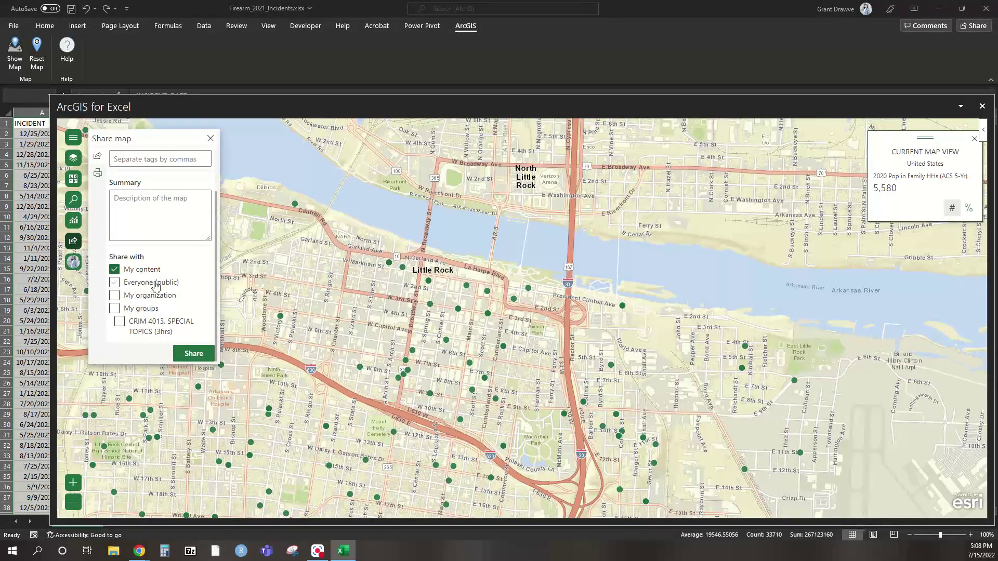
pyautogui.scroll(2, 186, 212)
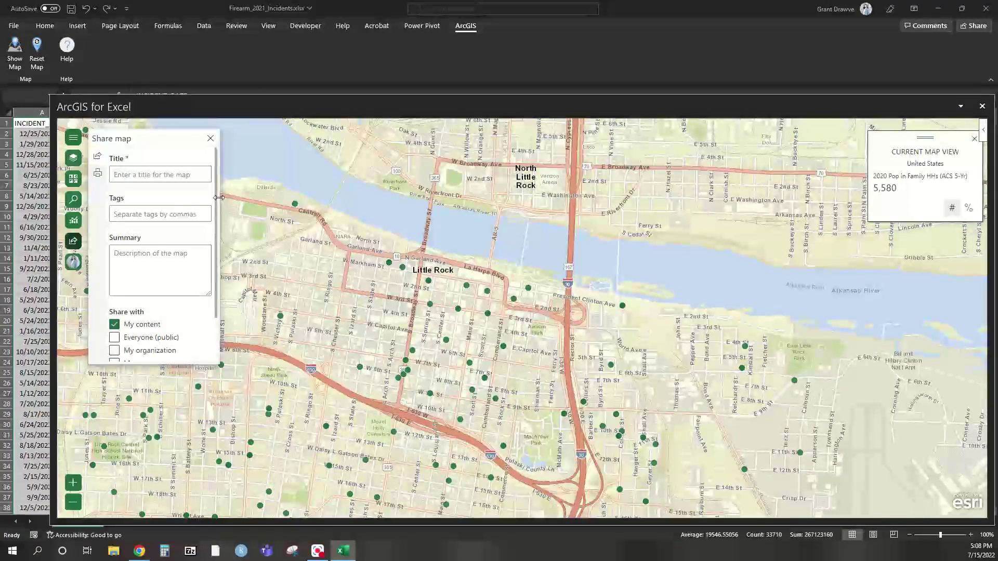
pyautogui.moveTo(219, 198); pyautogui.dragTo(371, 208)
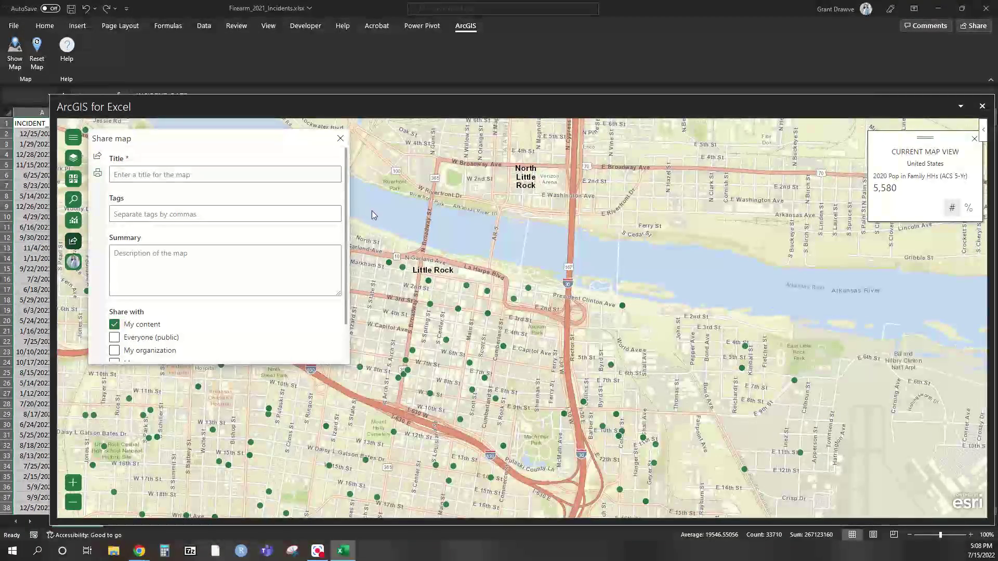
pyautogui.click(73, 158)
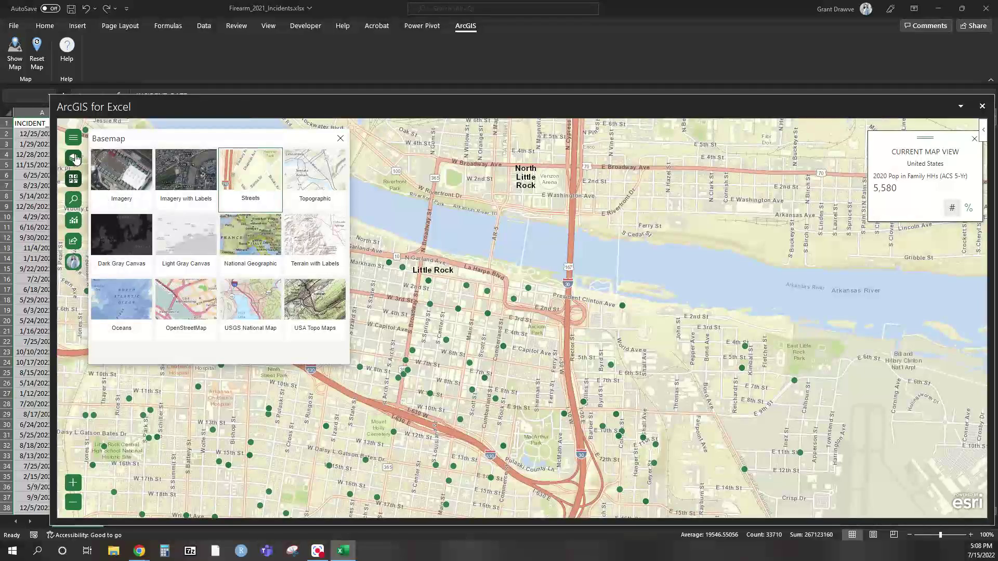
# - Inspect the firearm layer's symbol and set the measure tool to area, keeping Imperial units
pyautogui.click(76, 159)
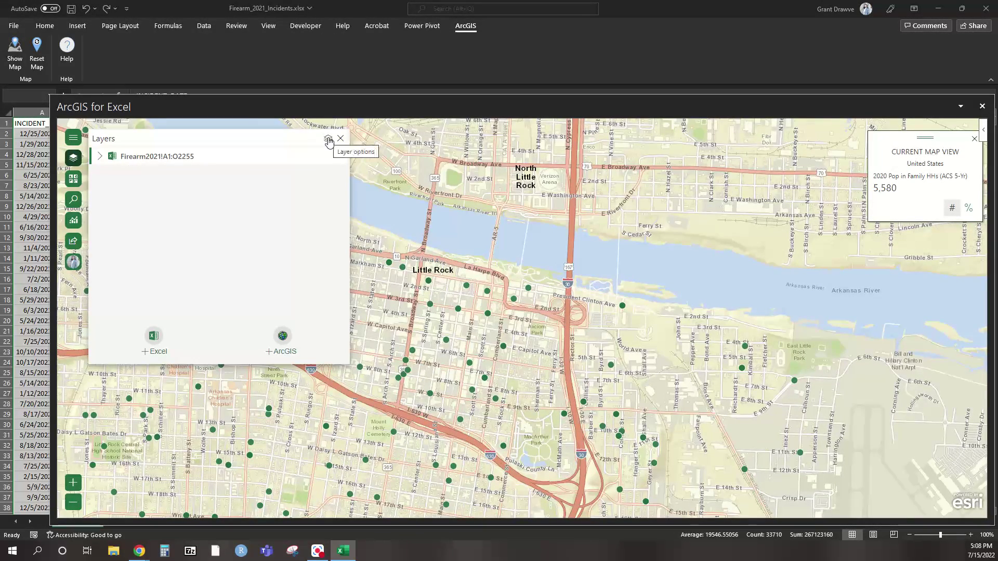
pyautogui.click(98, 157)
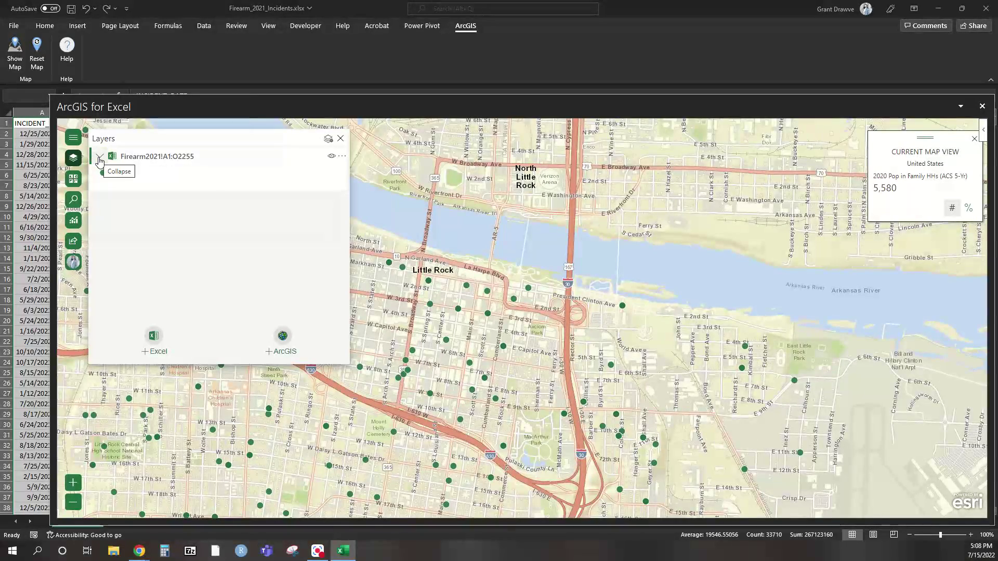
pyautogui.click(100, 157)
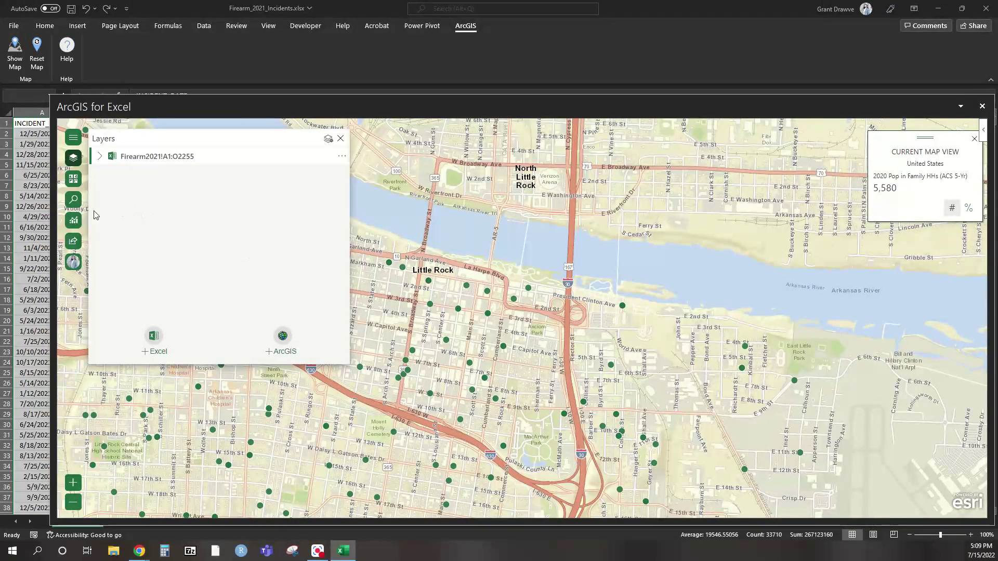
pyautogui.click(73, 228)
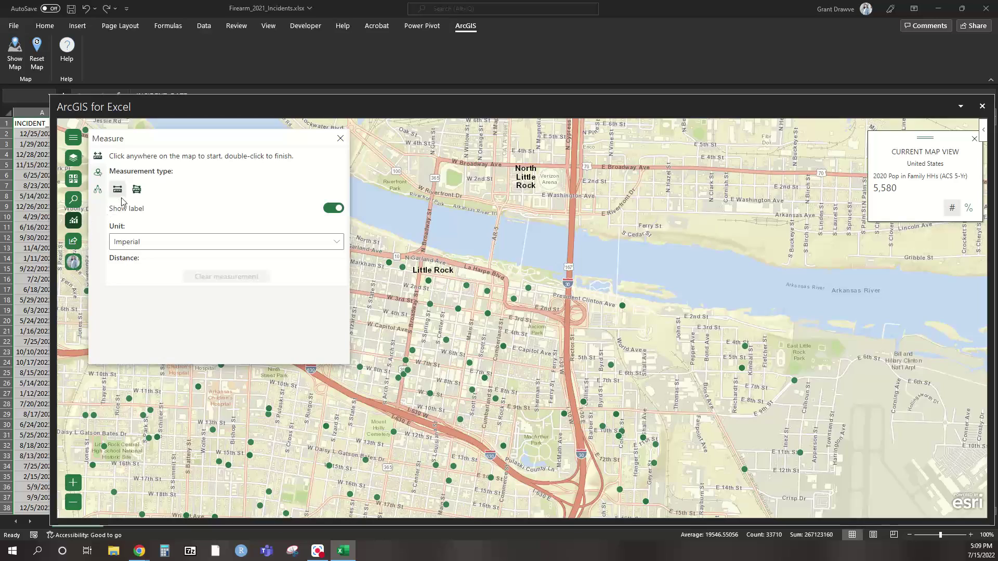
pyautogui.click(130, 242)
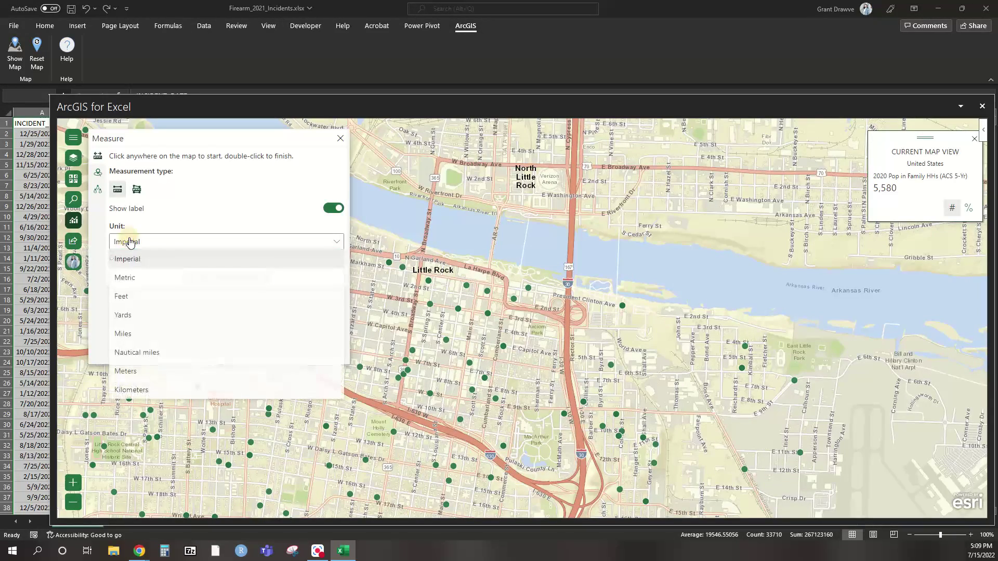
pyautogui.click(225, 252)
pyautogui.click(137, 189)
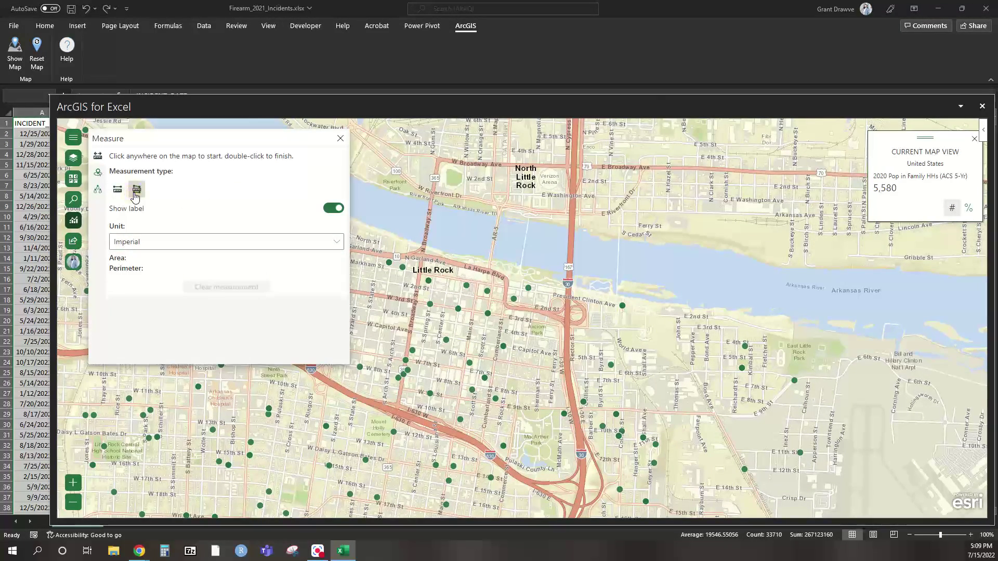
# - Look through the profile, Share, add-in options, basemap, search and measure panels
pyautogui.click(73, 263)
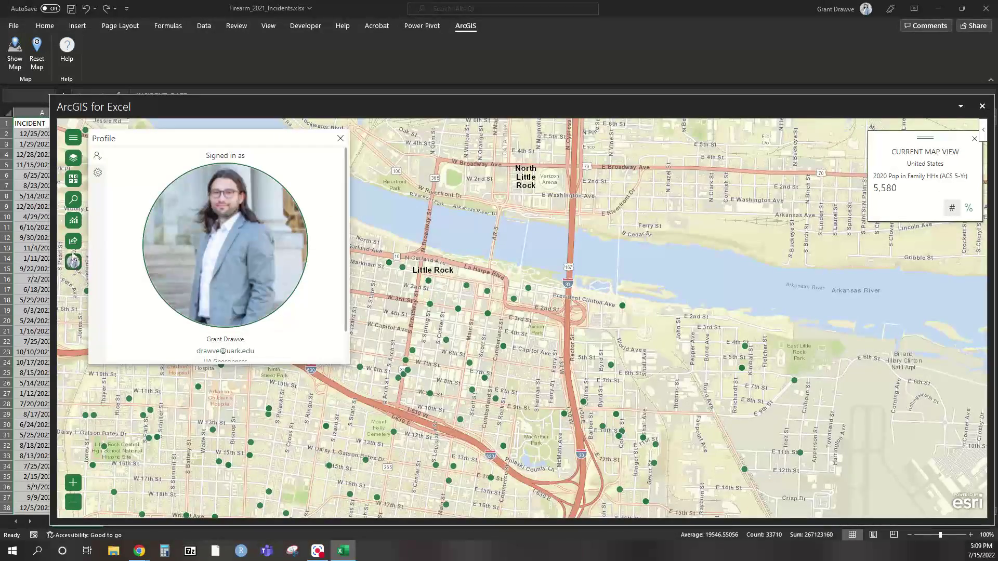
pyautogui.click(73, 242)
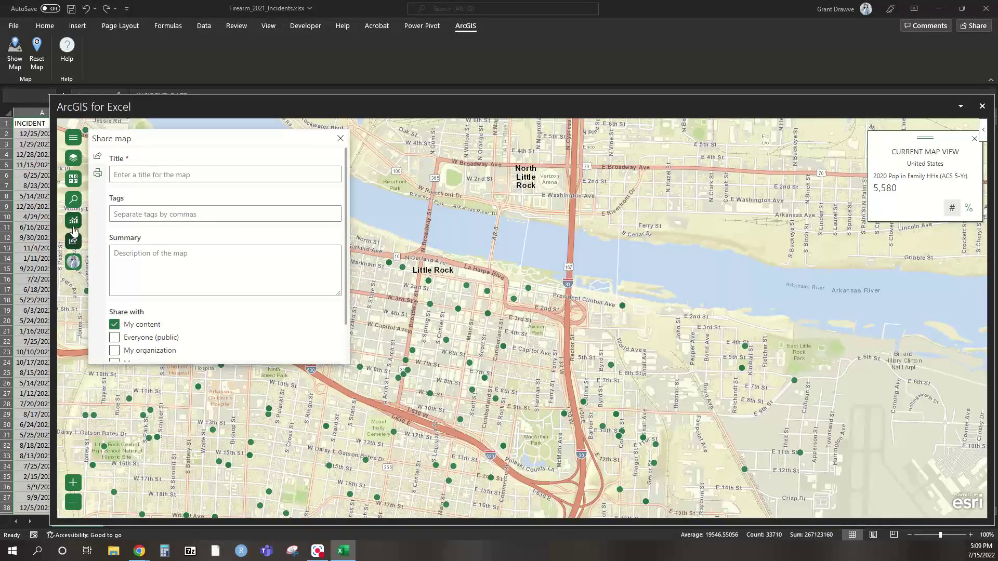
pyautogui.click(73, 220)
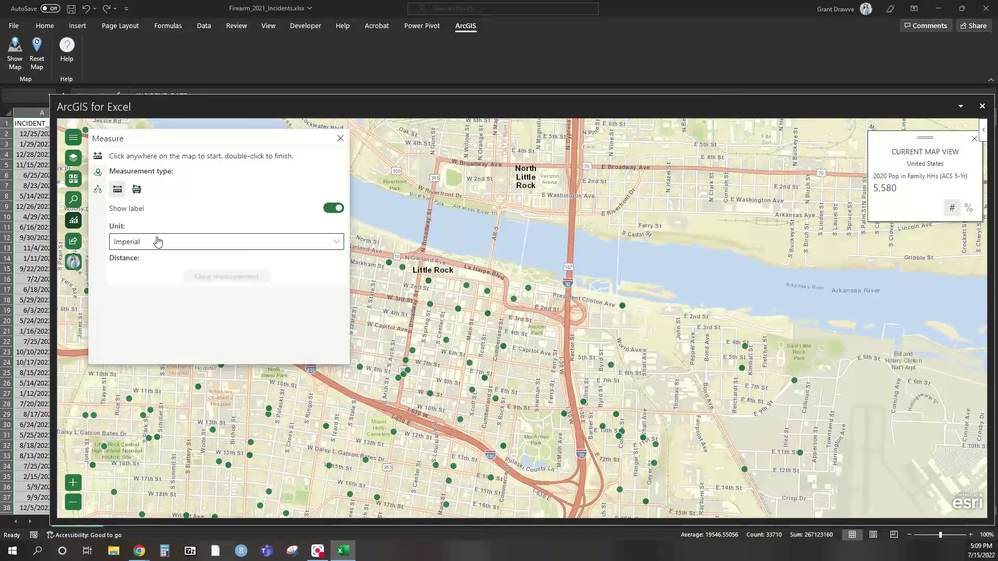
pyautogui.click(986, 140)
pyautogui.click(986, 140)
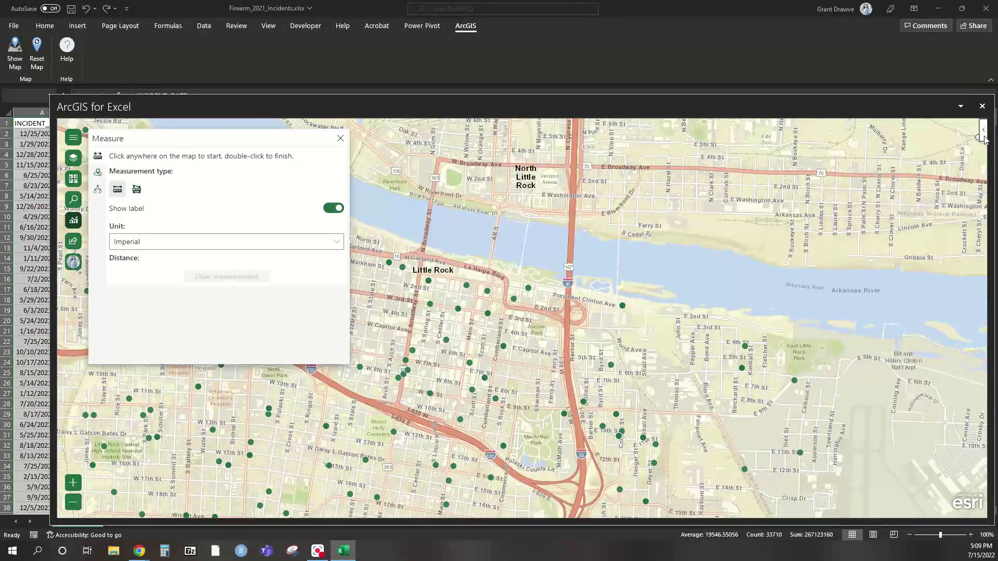
pyautogui.click(73, 179)
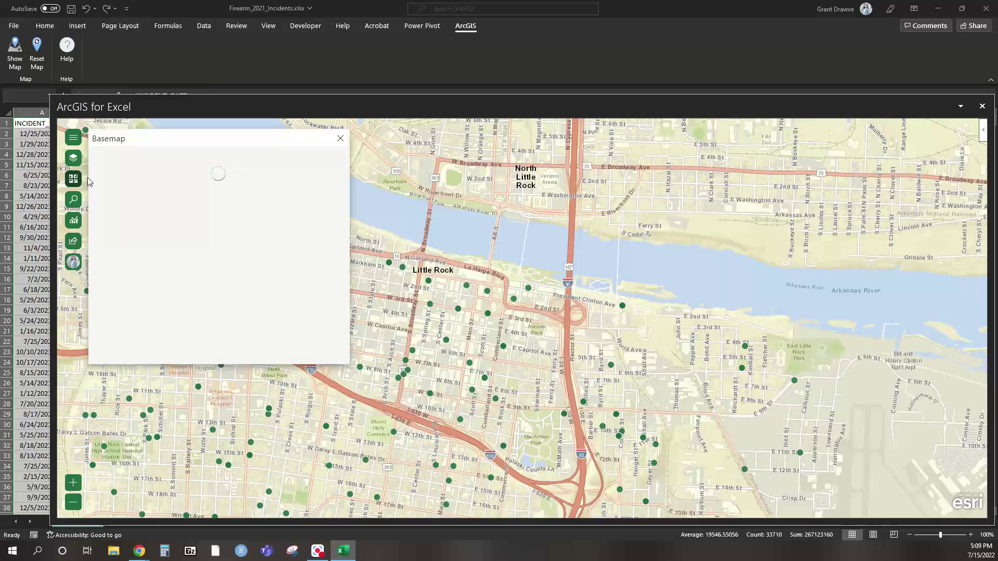
pyautogui.click(73, 199)
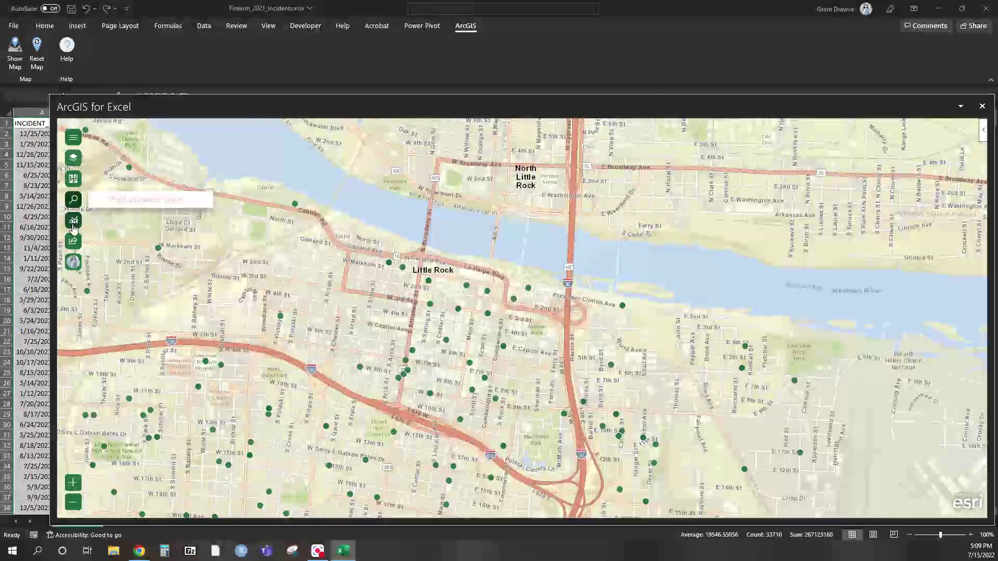
pyautogui.click(74, 226)
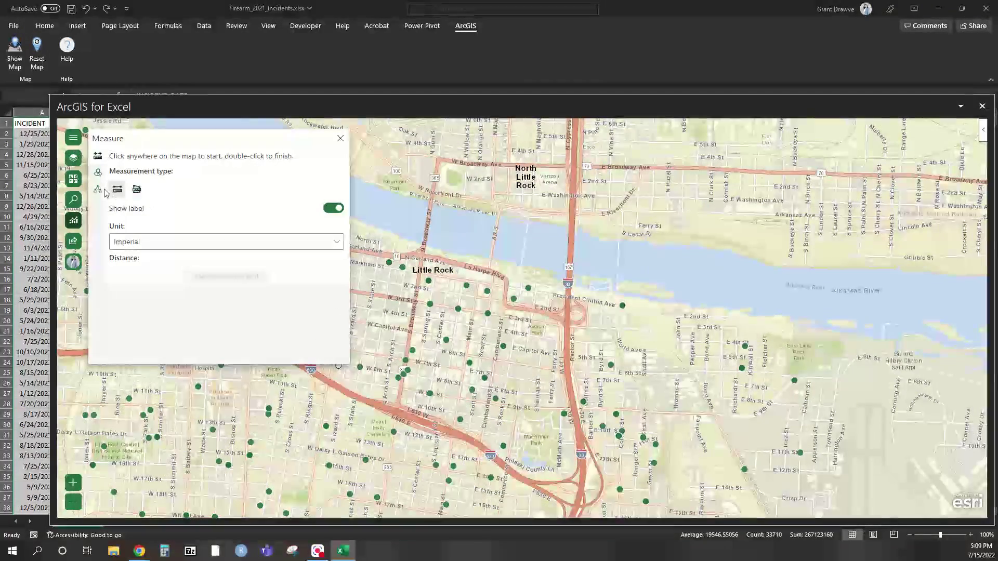
# - Change the basemap from Streets to Terrain with Labels
pyautogui.click(79, 164)
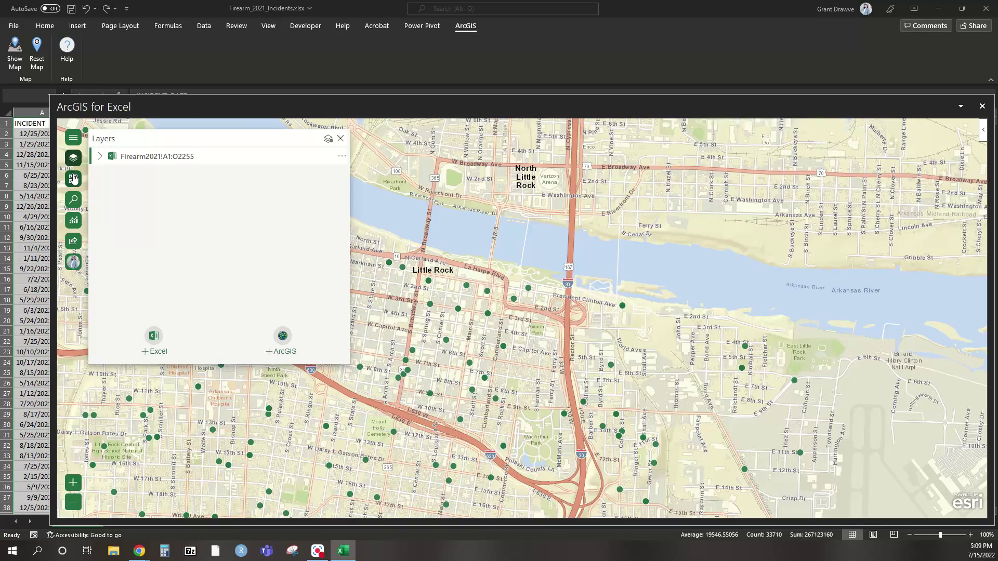
pyautogui.click(73, 179)
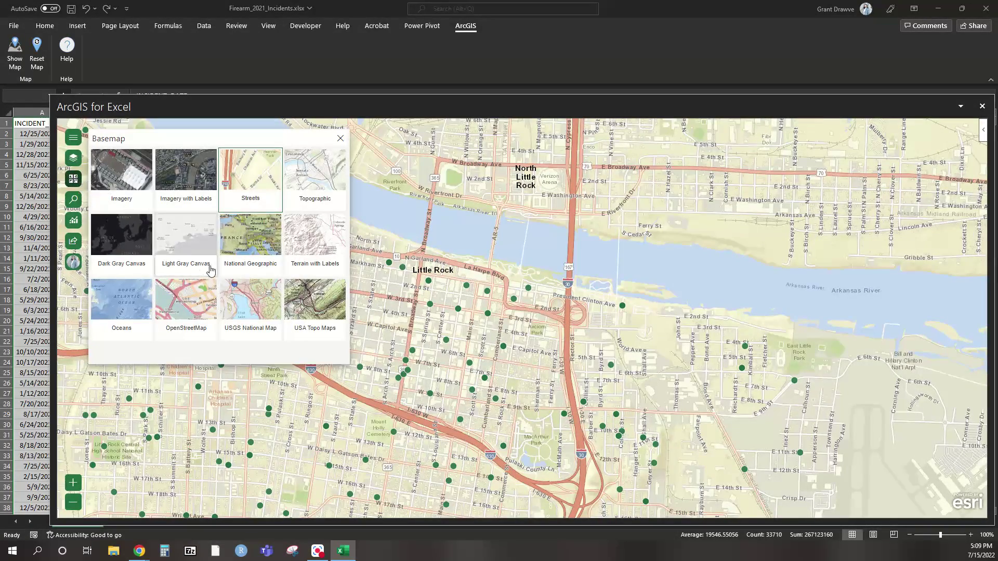
pyautogui.click(304, 234)
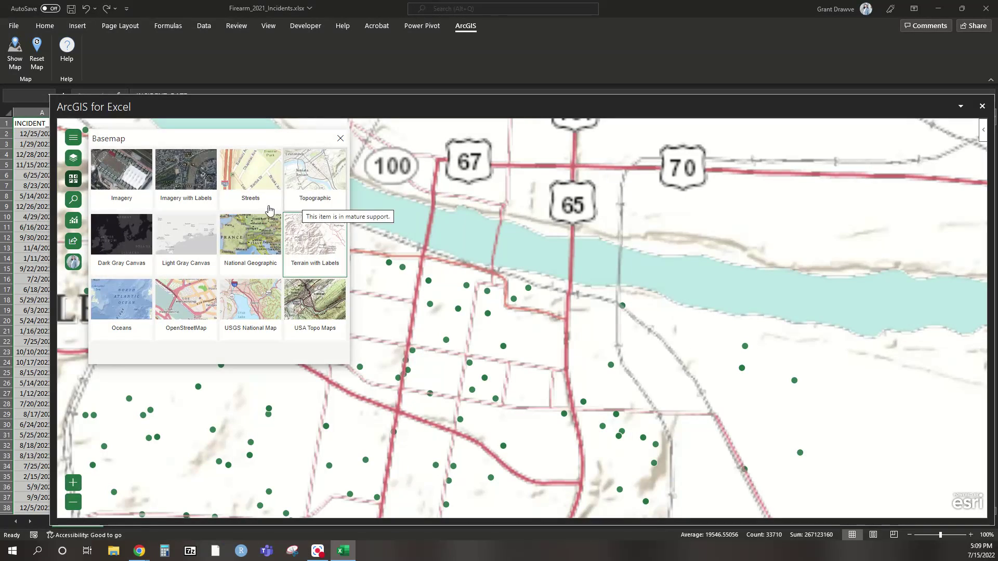
# - Choose Dark Gray Canvas as the basemap and close the basemap gallery
pyautogui.click(113, 243)
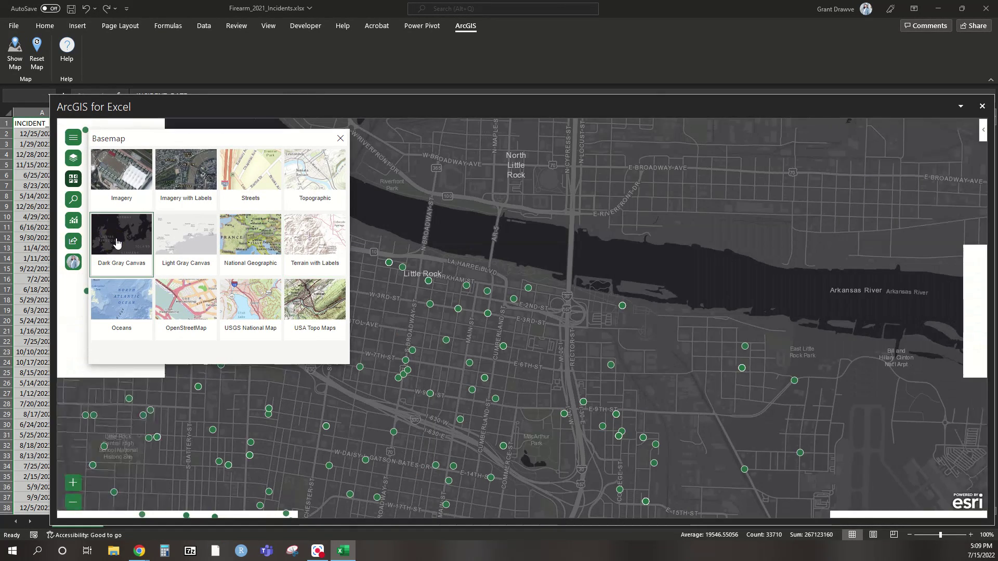
pyautogui.click(340, 139)
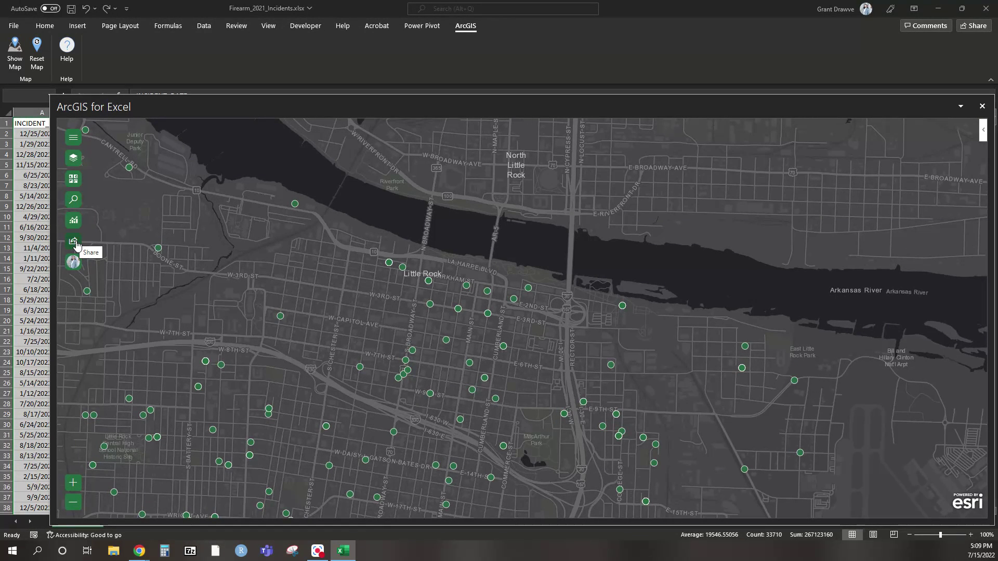
pyautogui.scroll(-5, 343, 312)
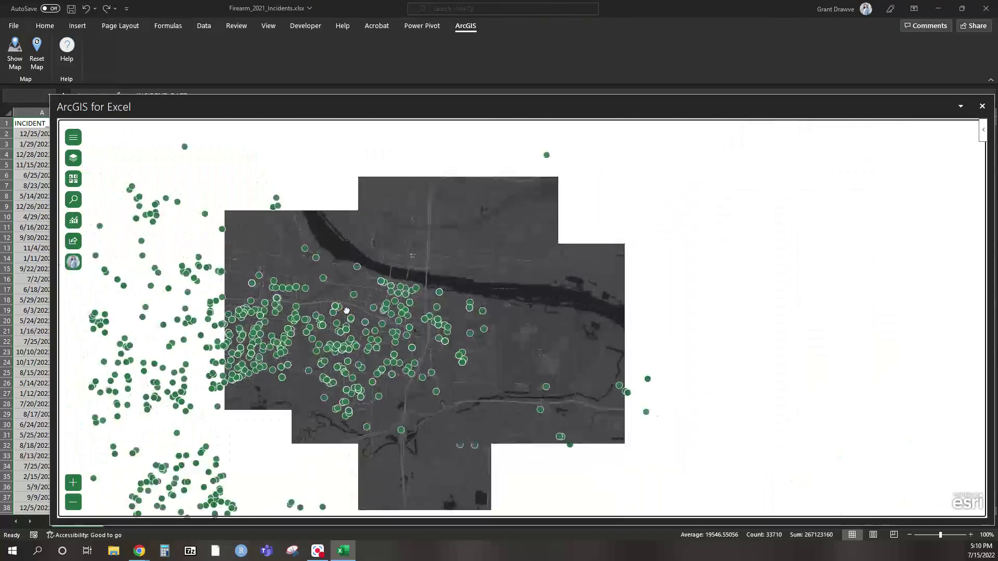
# - Zoom out and expand the Firearm2021!A1:O2255 layer to show its green point symbol
pyautogui.scroll(-2, 323, 313)
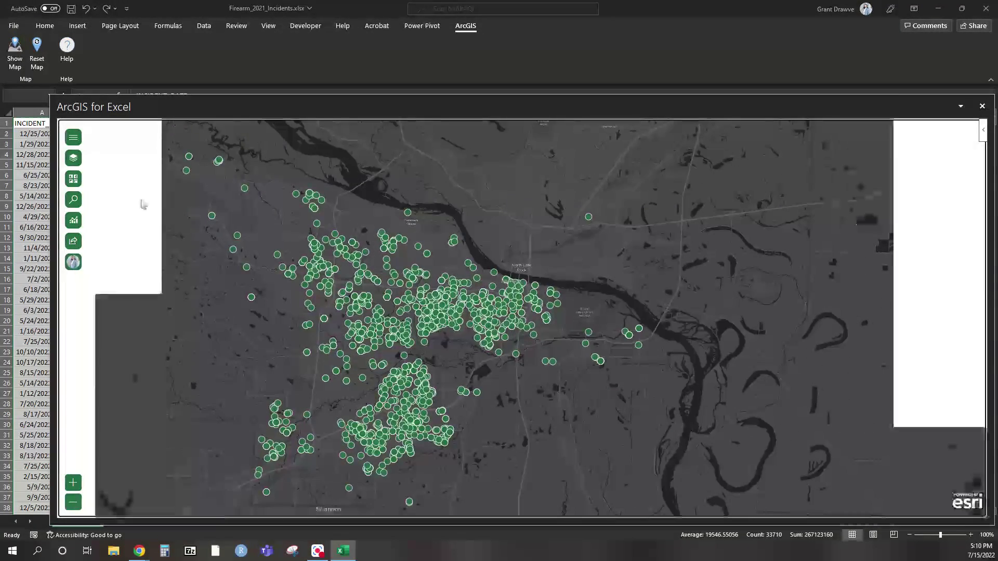
pyautogui.click(73, 158)
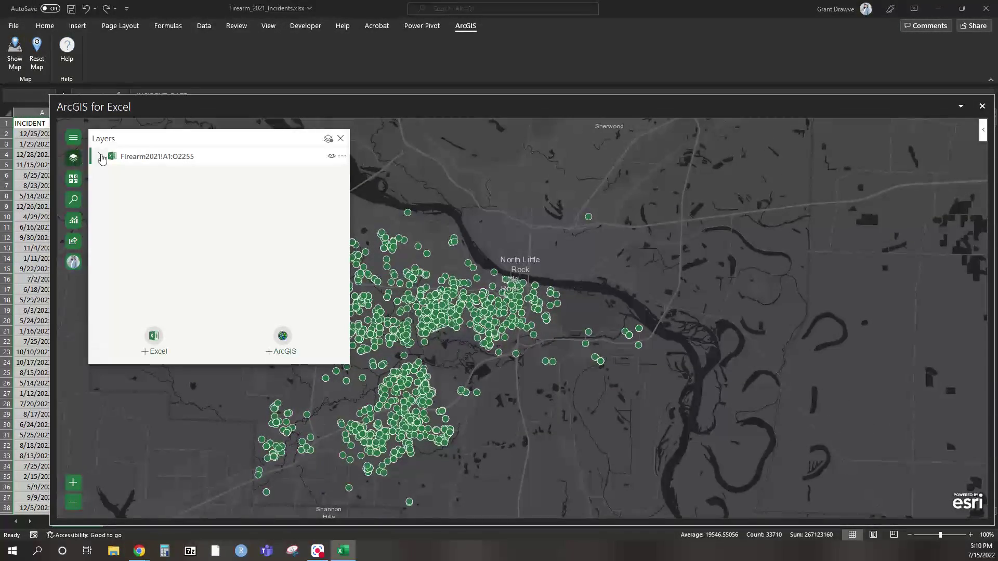
pyautogui.click(102, 158)
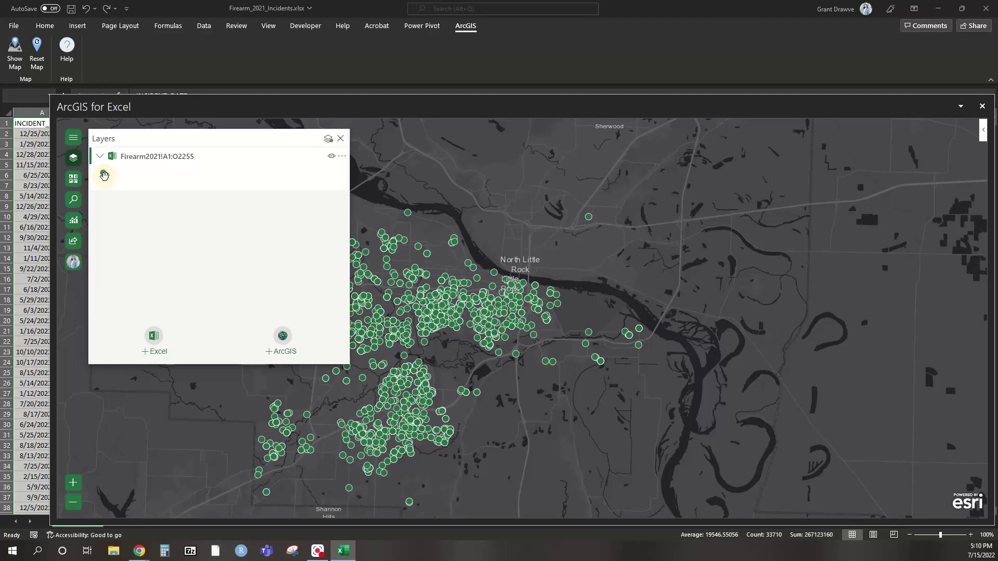
pyautogui.click(104, 176)
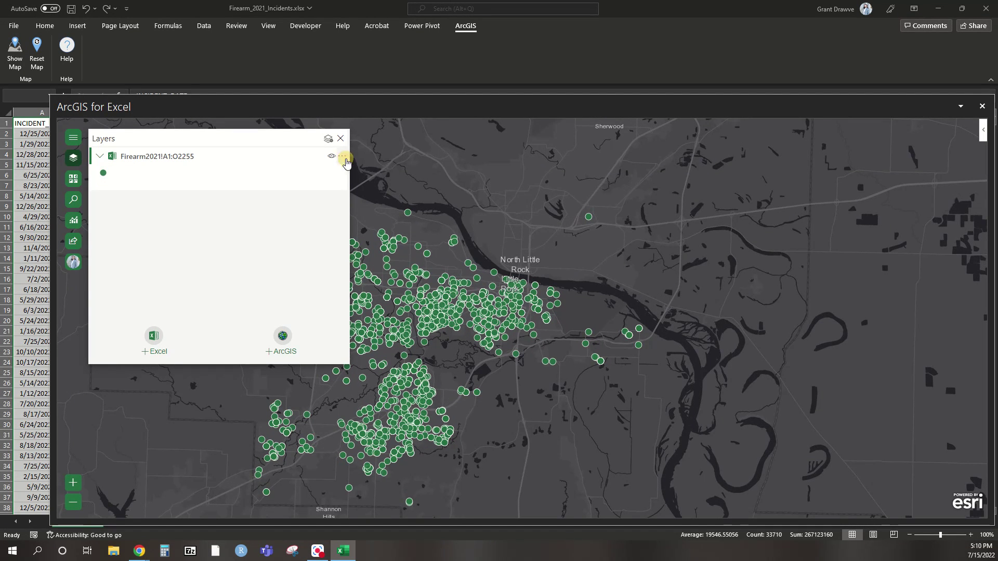
pyautogui.click(342, 156)
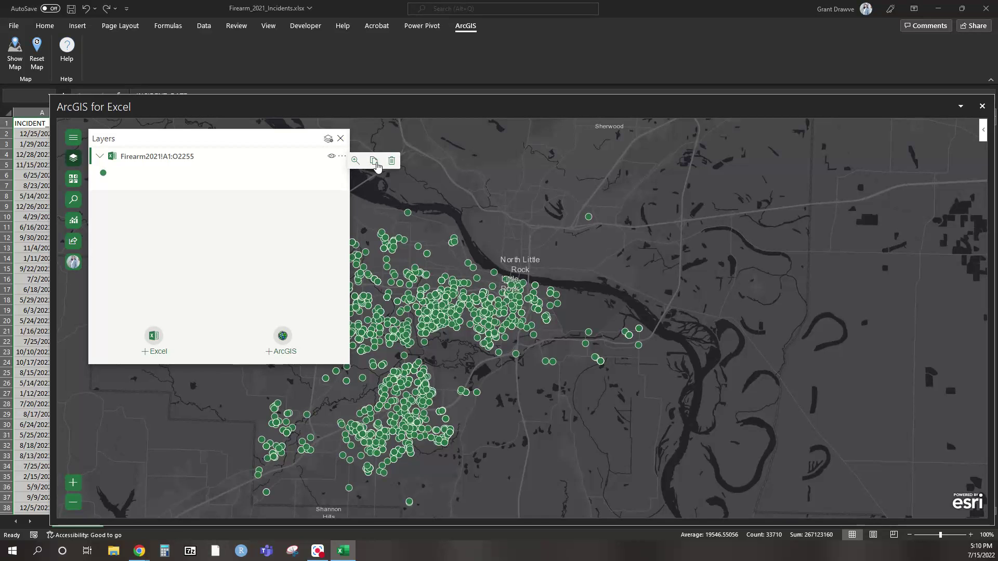
pyautogui.click(104, 176)
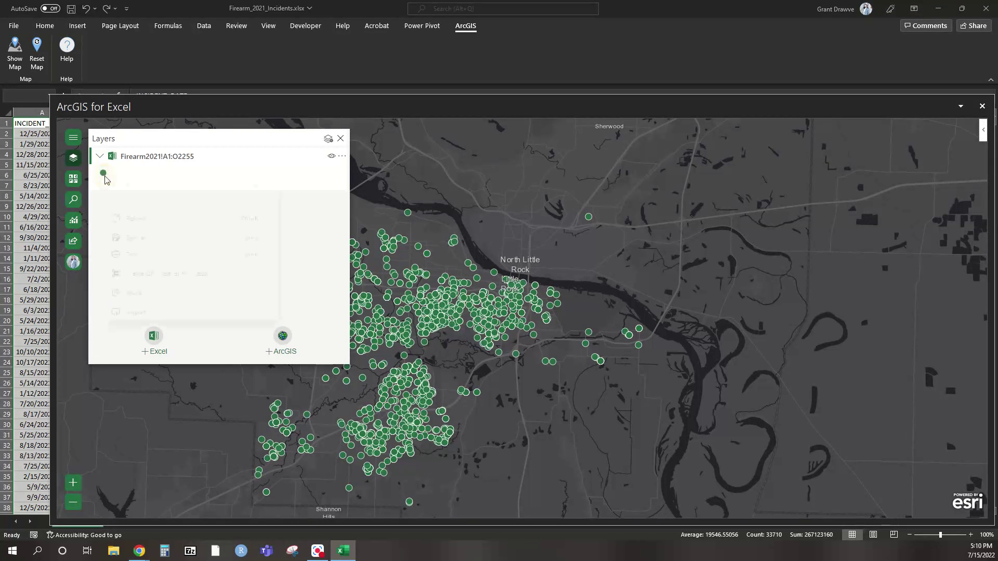
pyautogui.rightClick(105, 174)
pyautogui.click(105, 171)
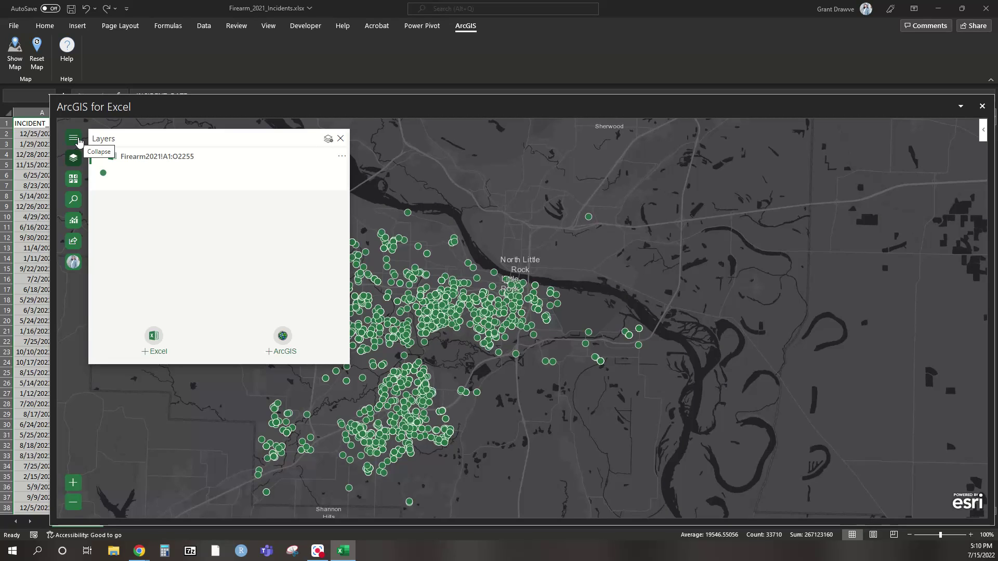
# - Drag the map to centre the incident cluster around Little Rock and North Little Rock
pyautogui.click(161, 163)
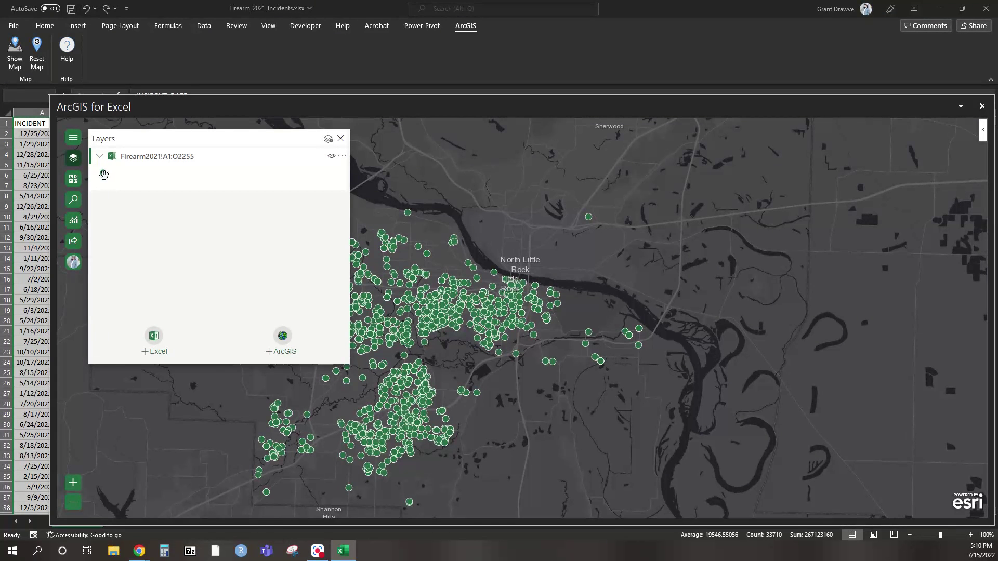
pyautogui.moveTo(103, 174); pyautogui.dragTo(138, 196)
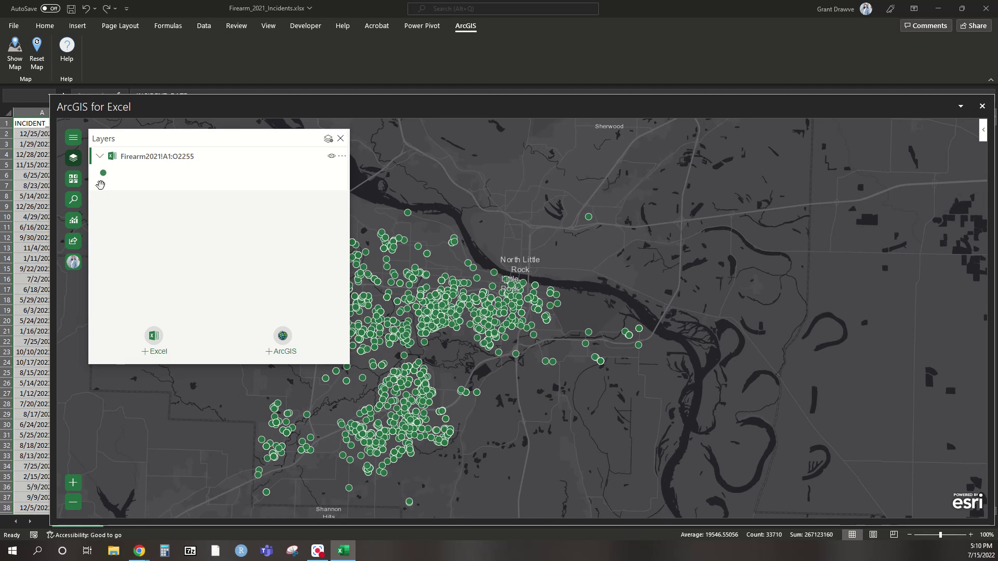
pyautogui.moveTo(379, 323); pyautogui.dragTo(699, 341)
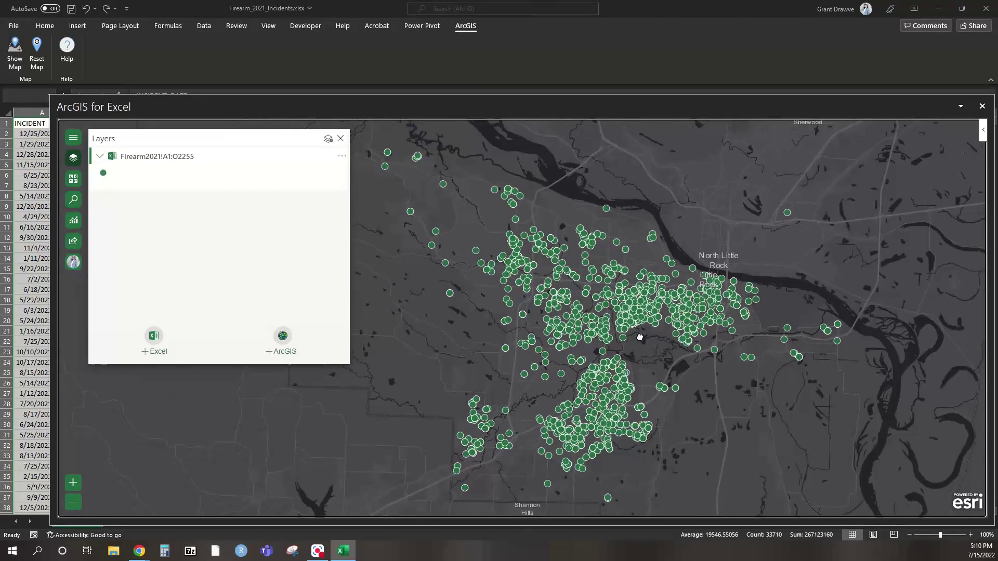